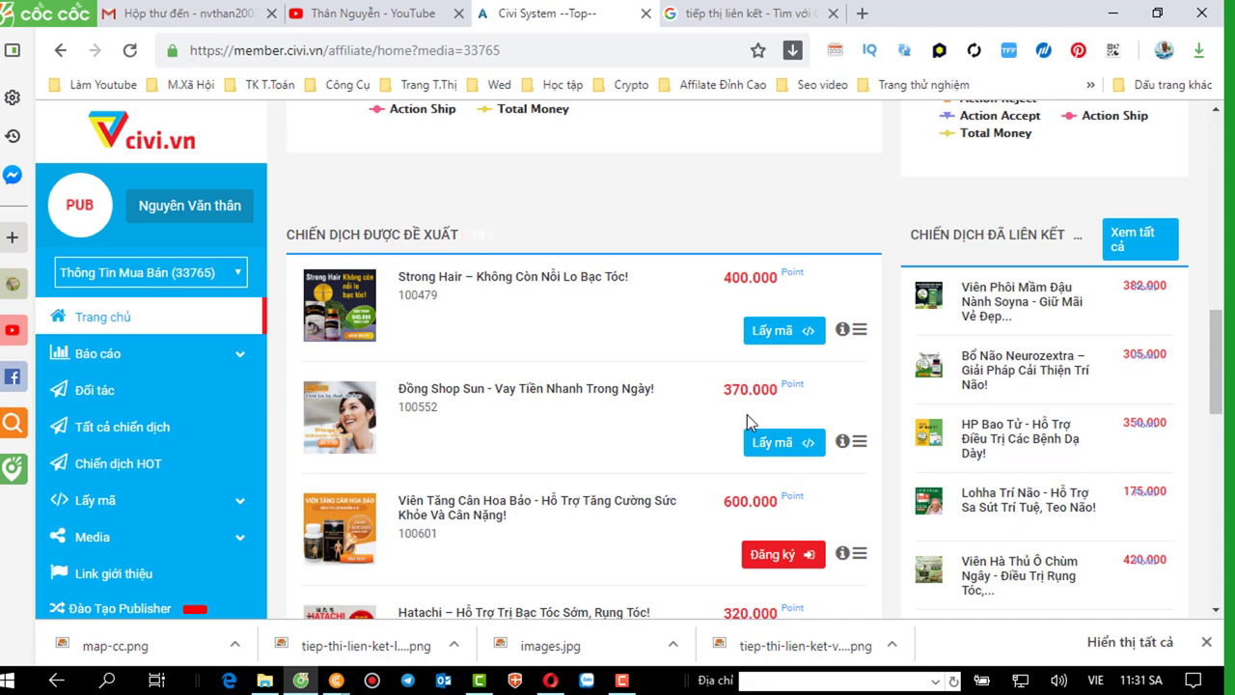
Bring the affiliate registration form to the front and enter the account e-mail address.
scroll(748, 422, "down", 1)
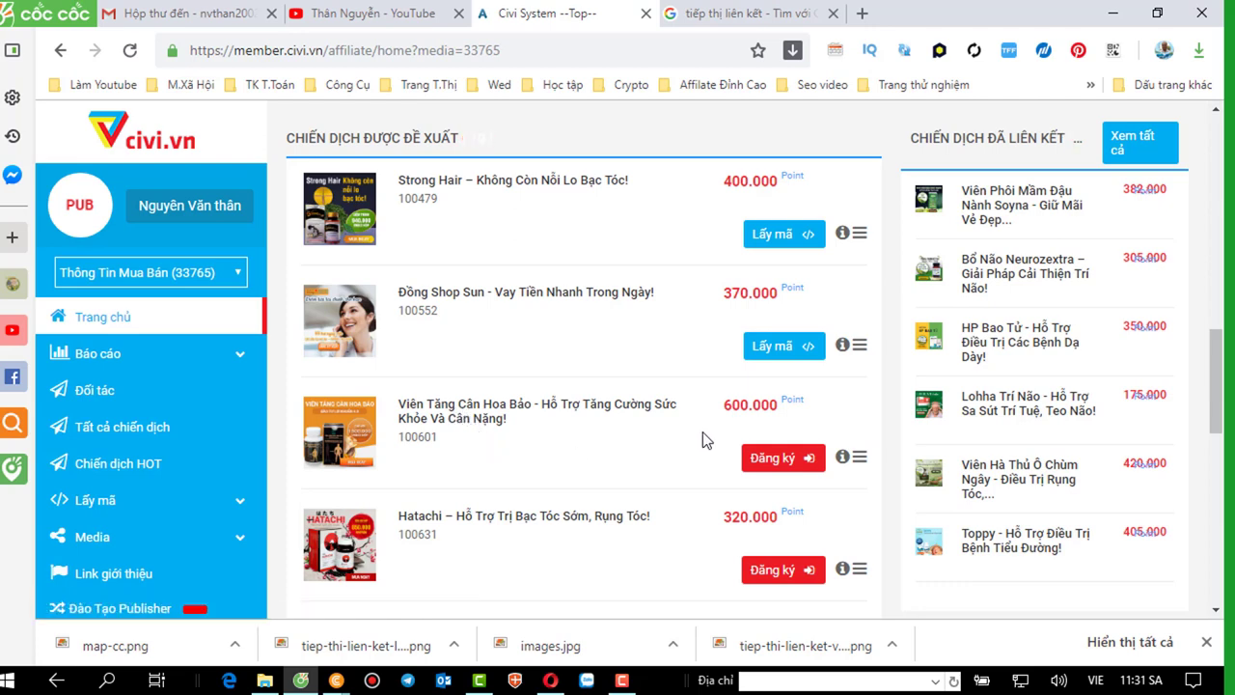
scroll(736, 420, "down", 1)
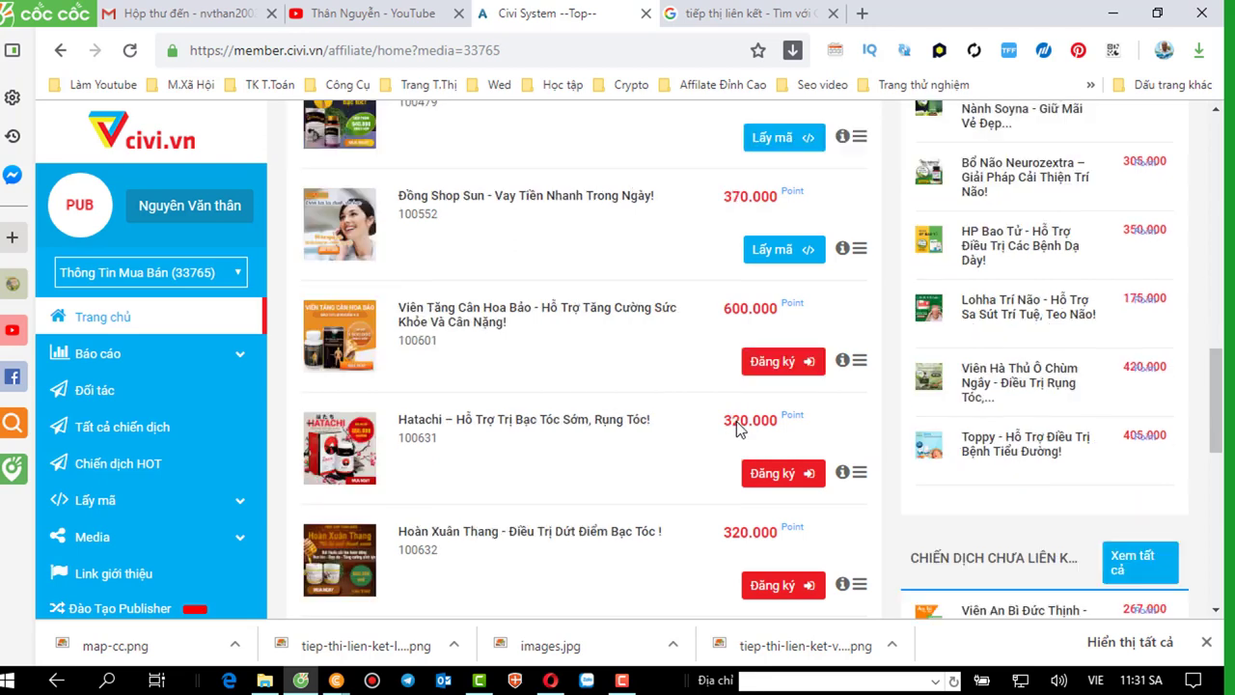
scroll(738, 419, "down", 1)
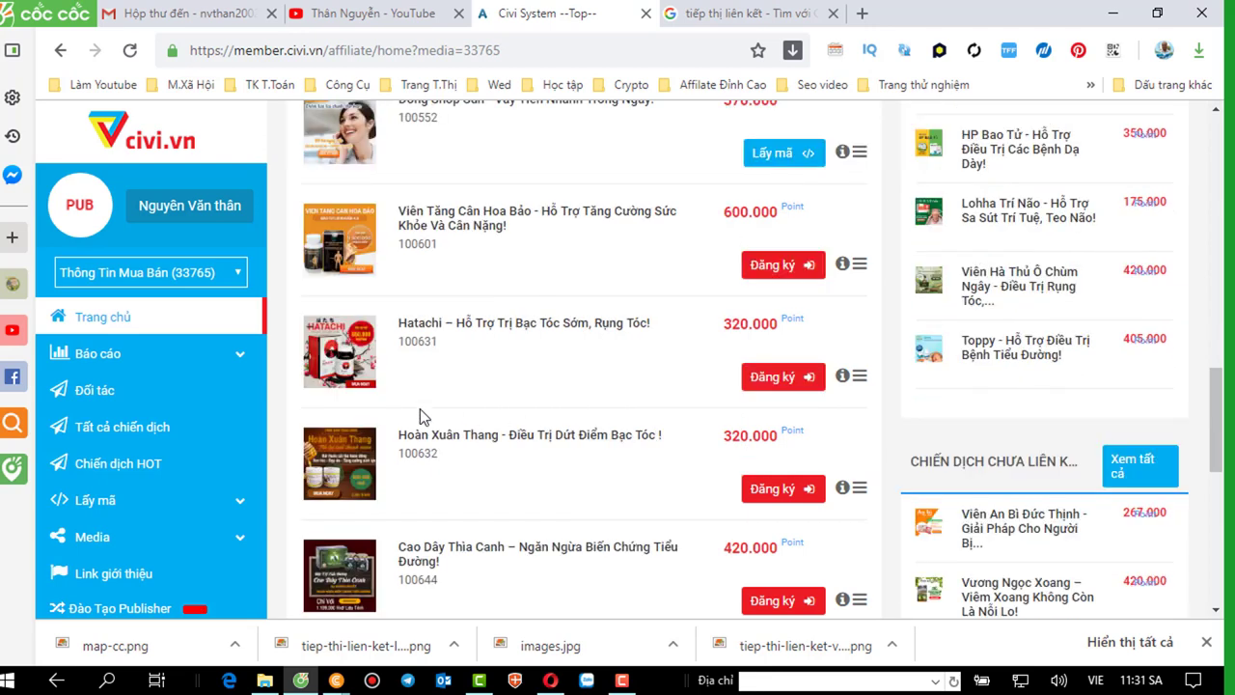
scroll(420, 408, "down", 1)
scroll(580, 401, "down", 2)
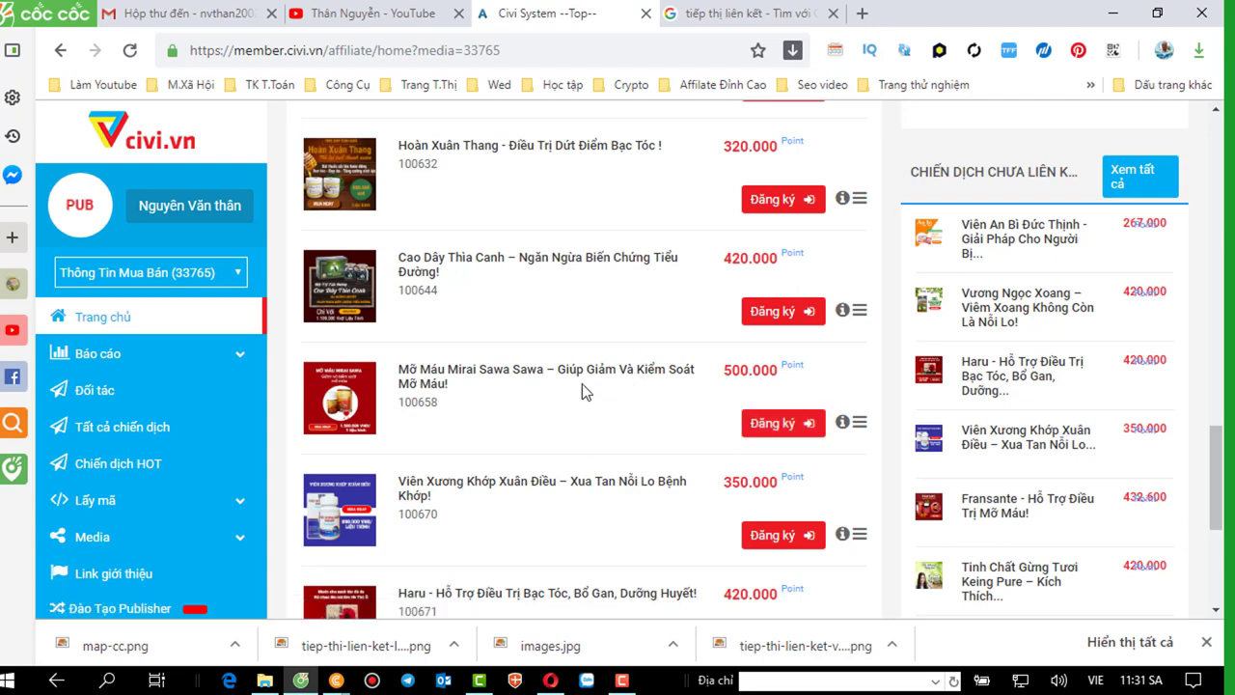
mouse_move(550, 681)
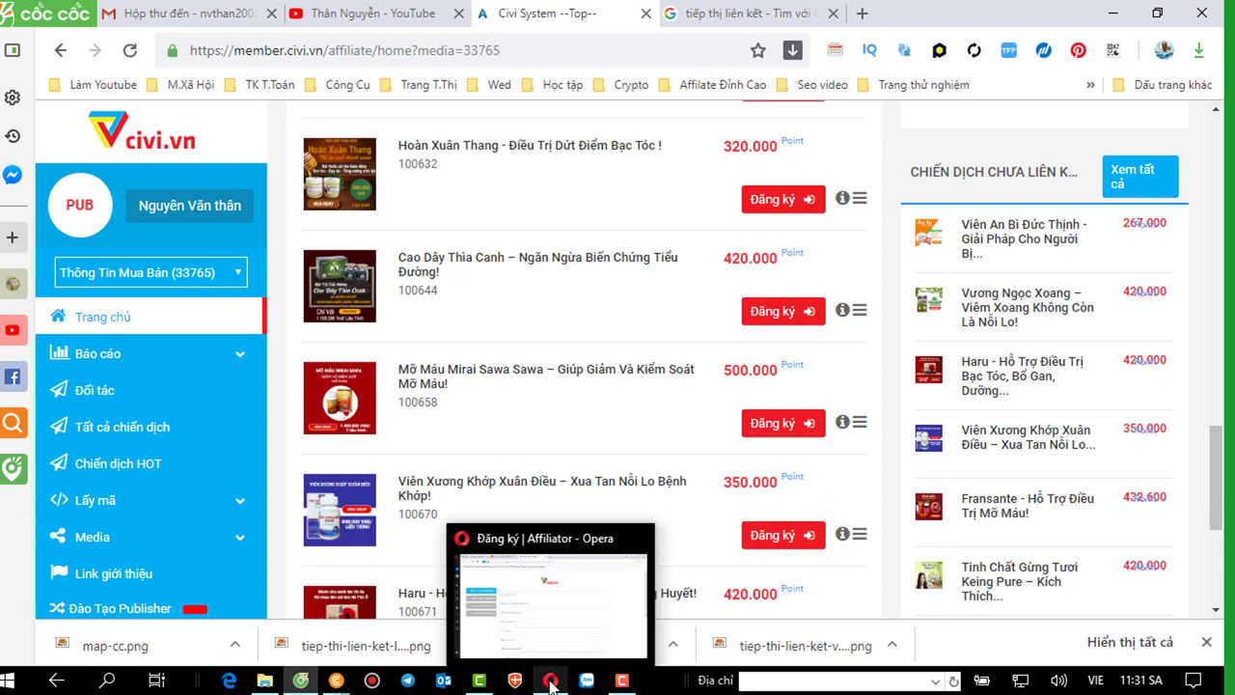
left_click(549, 626)
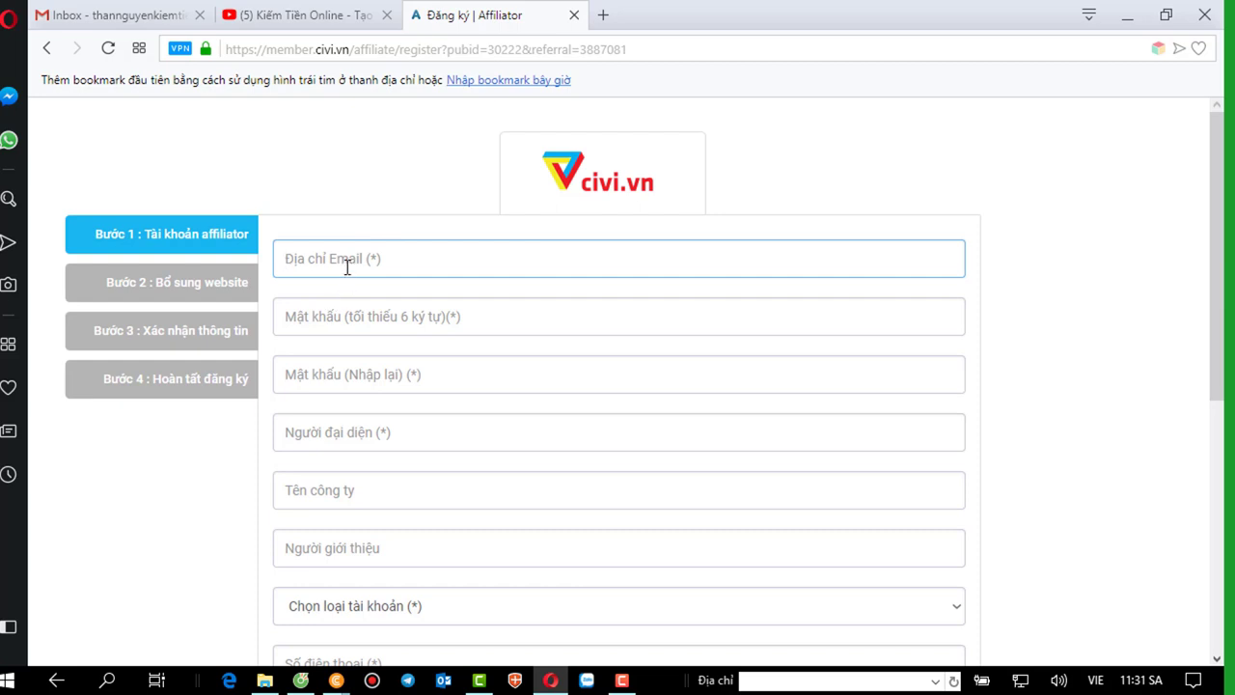
type("k")
key("BackSpace")
type("than")
type("ng")
key("BackSpace")
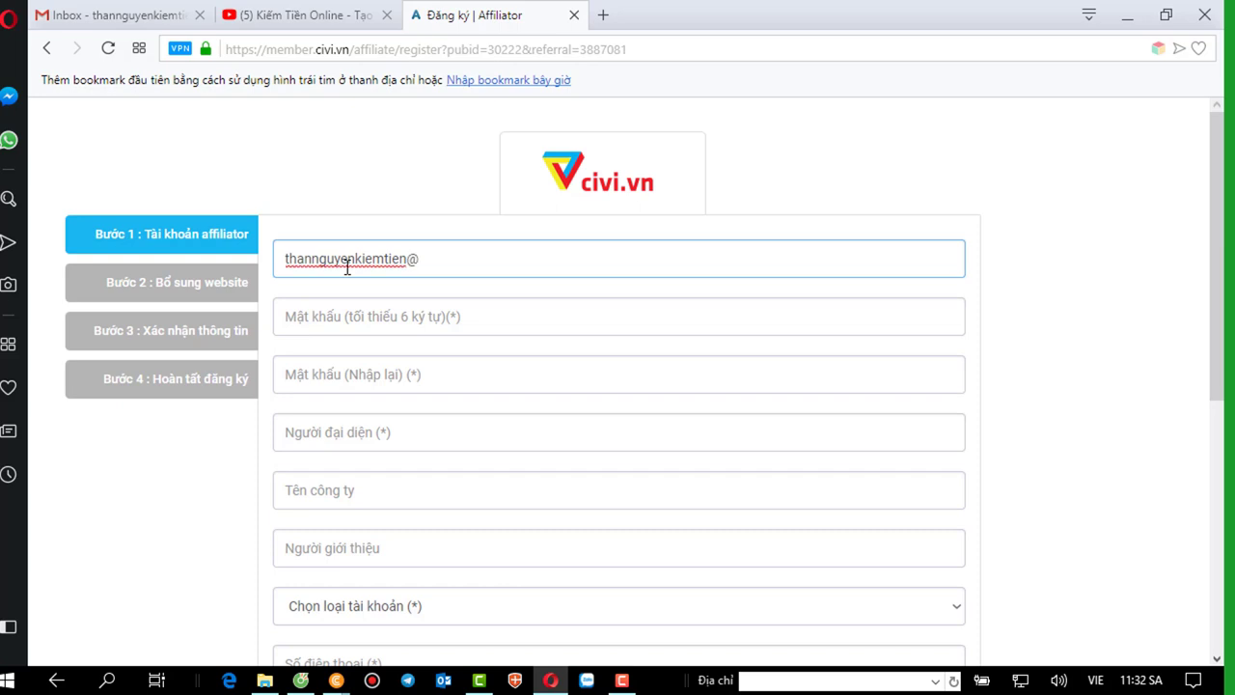
Enter the account password in both the password and confirmation fields.
left_click(376, 315)
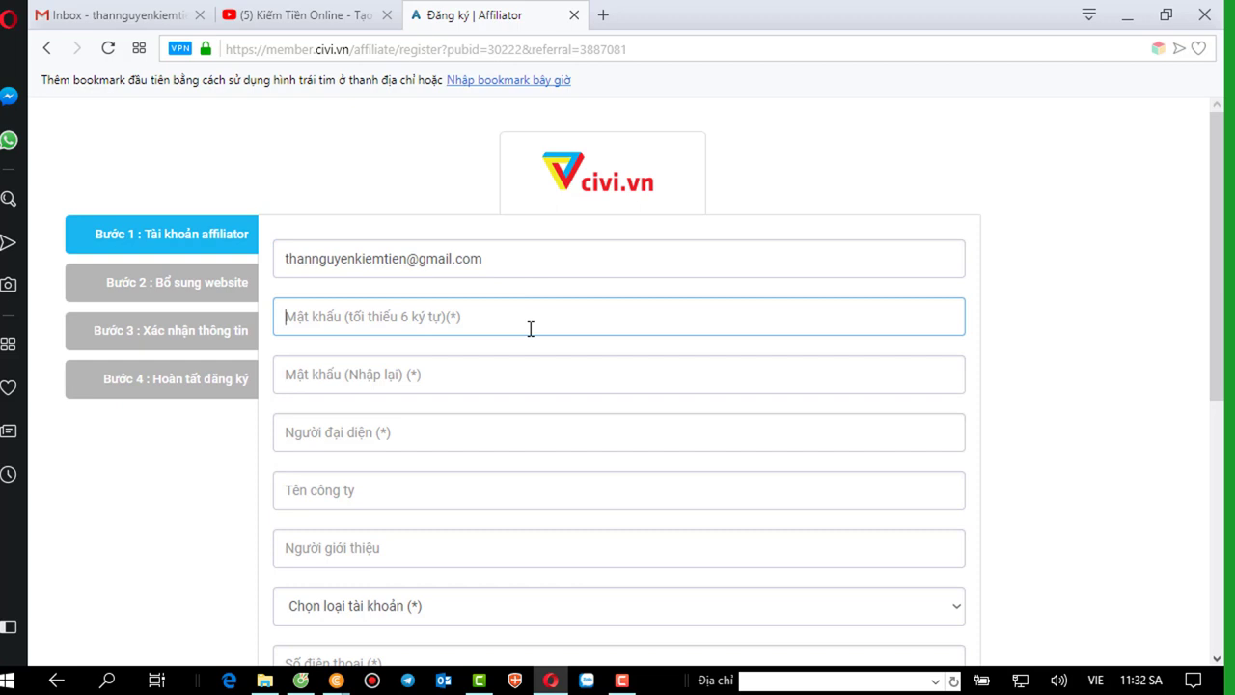
type("•••")
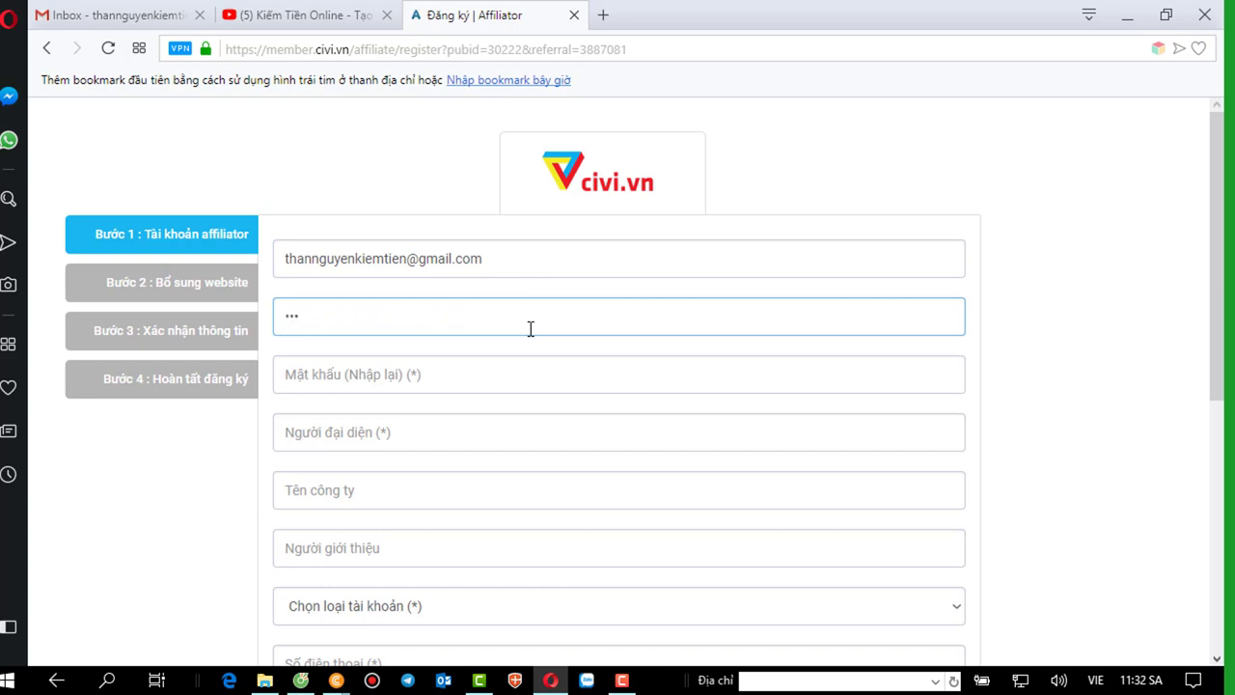
type("•••••")
left_click(431, 375)
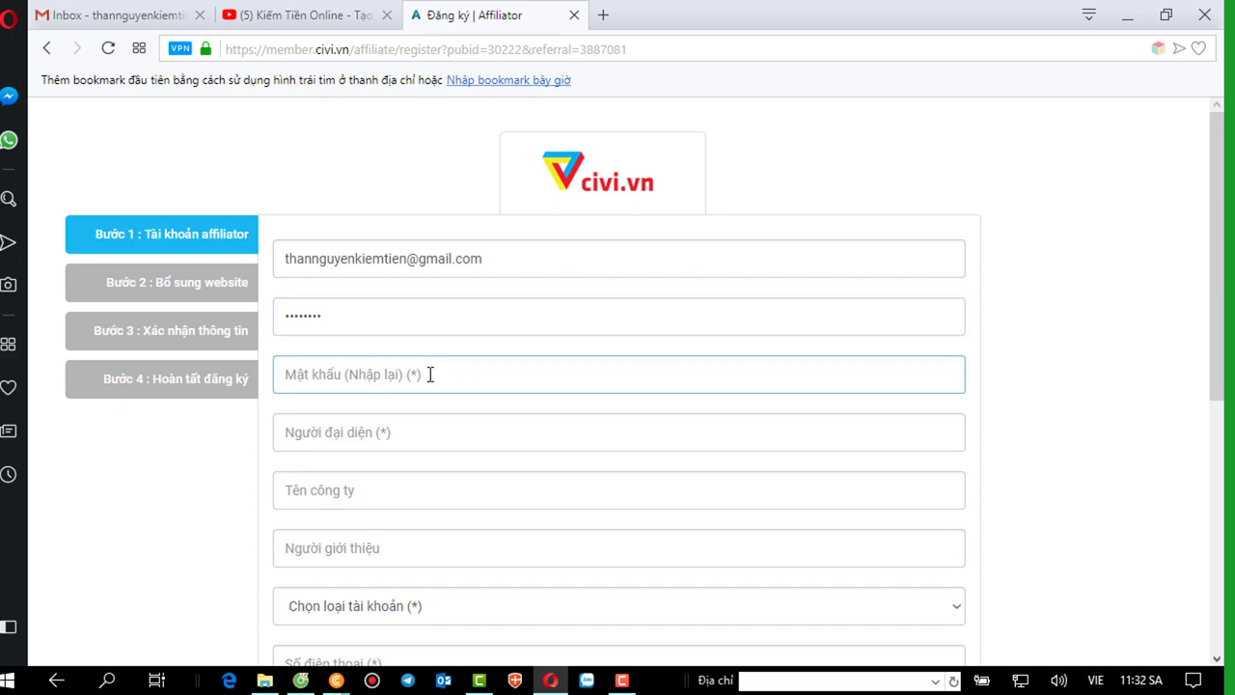
type("•••••")
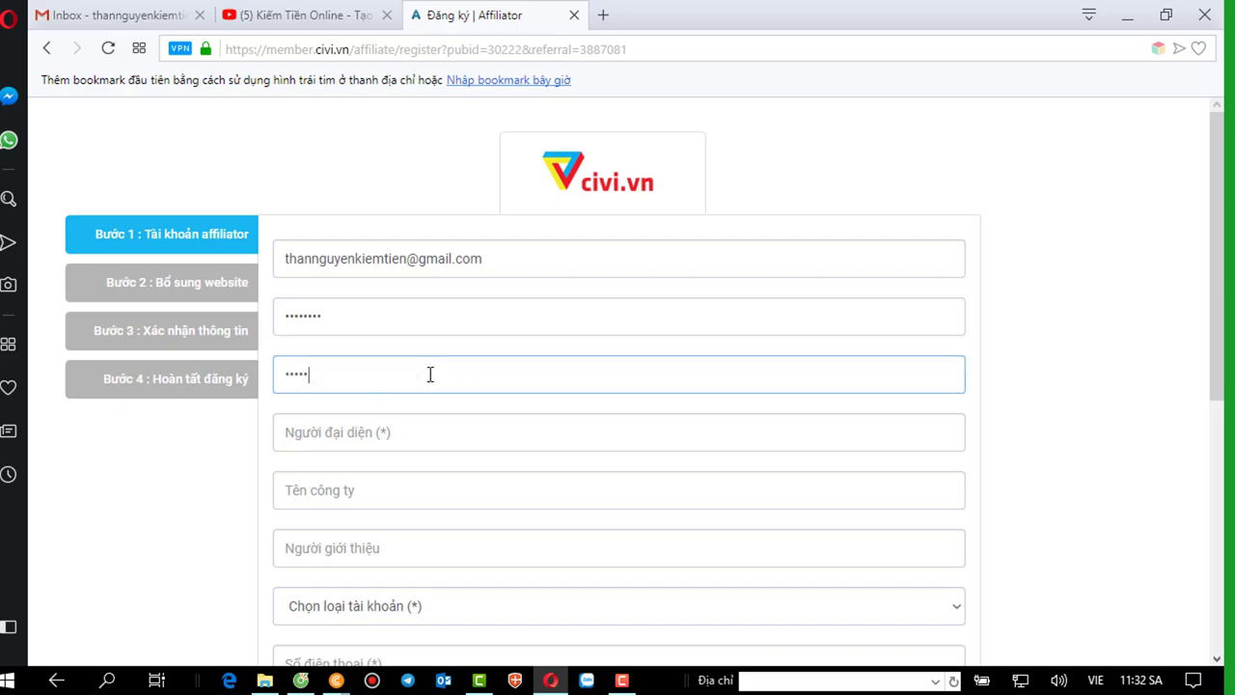
type("•••")
left_click(383, 432)
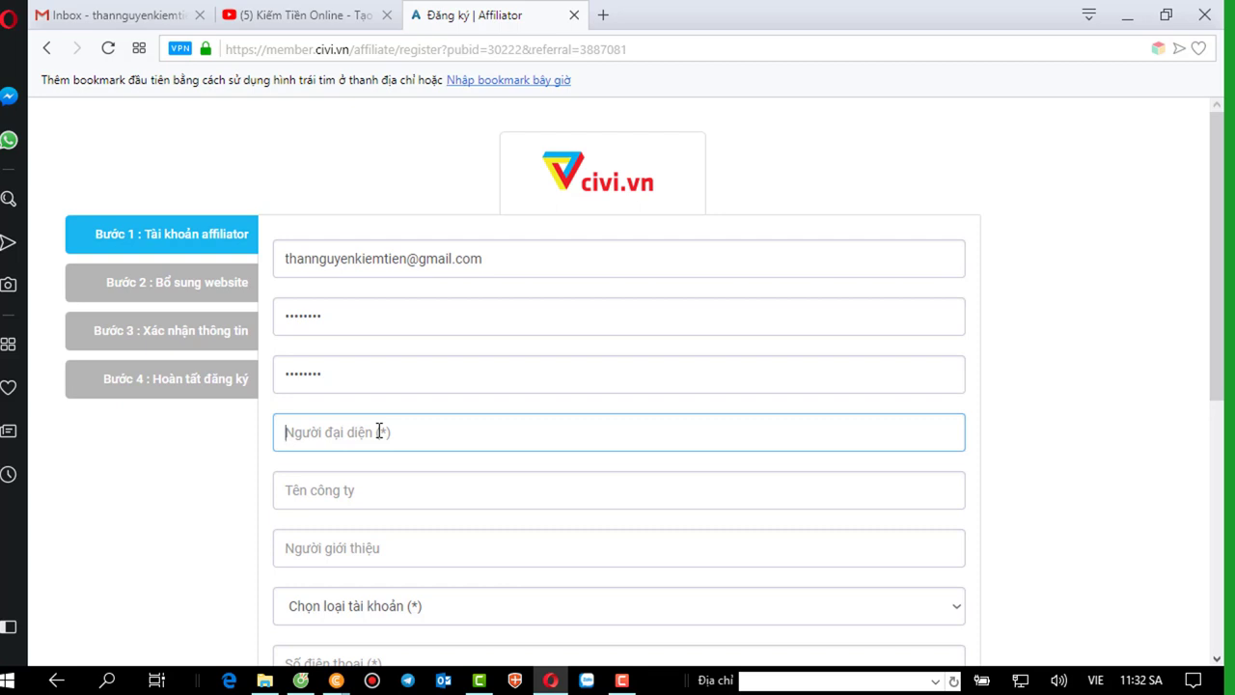
Enter the representative's name and the company name 'tri thuc1'.
scroll(379, 430, "down", 1)
left_click(325, 401)
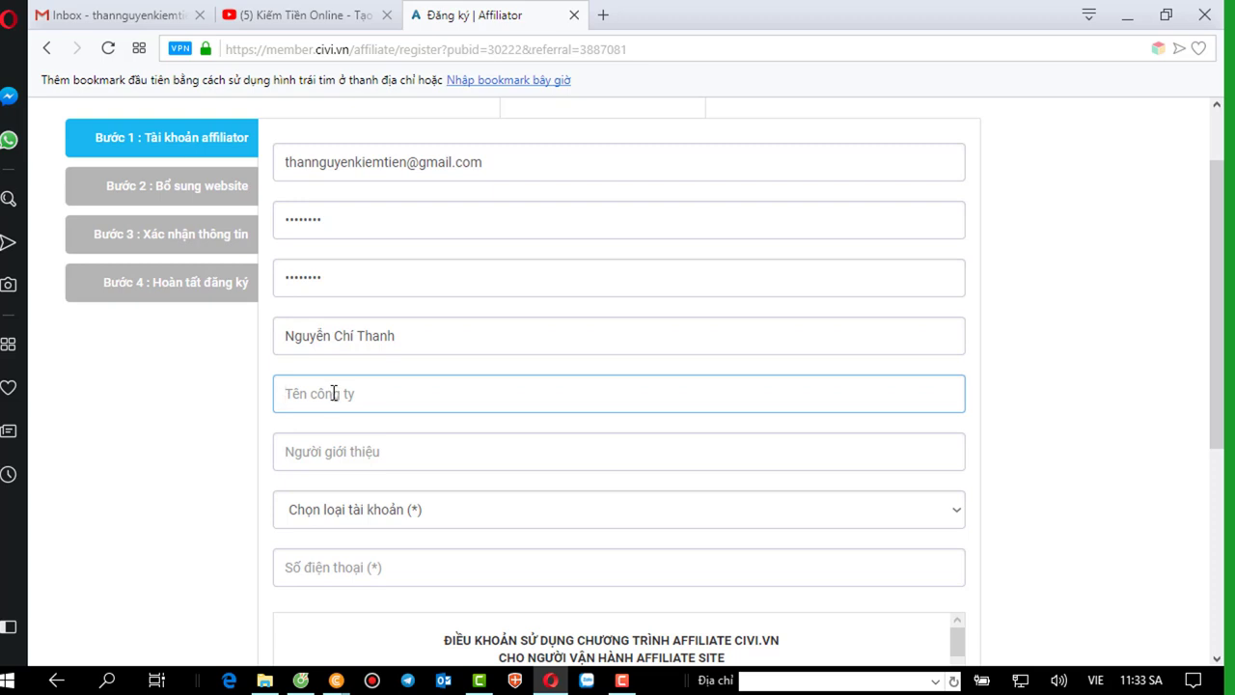
type("tri thuc1")
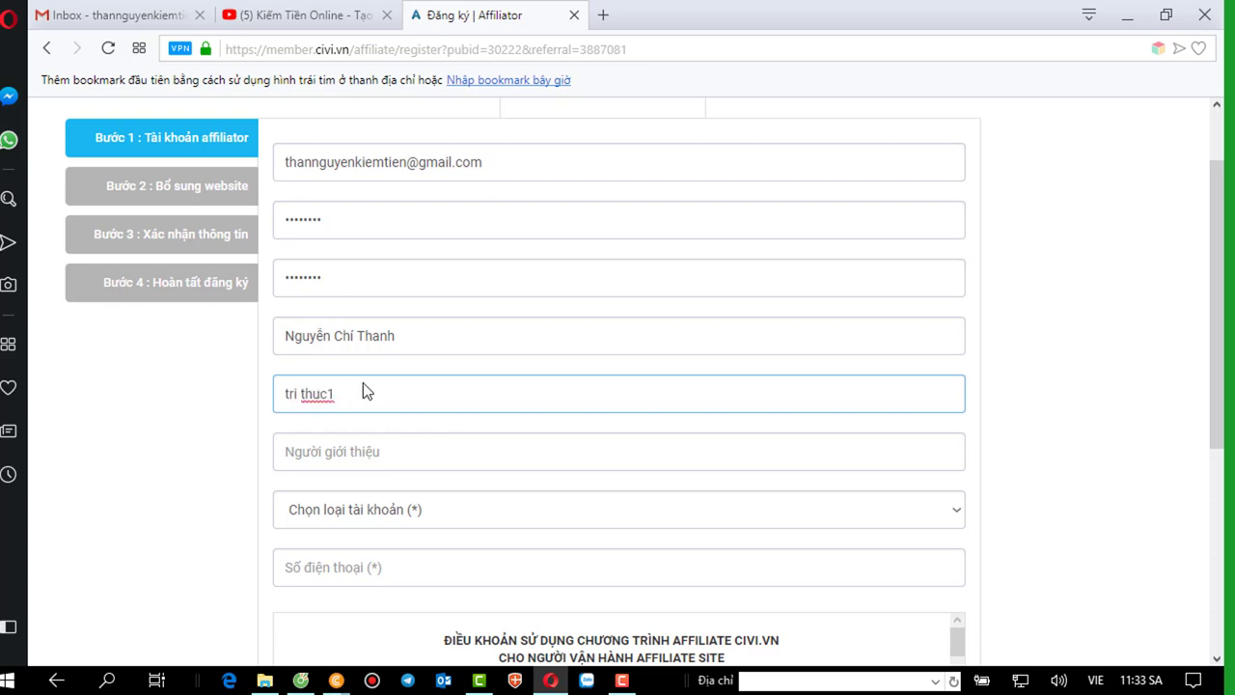
Switch back to the Civi.vn affiliate dashboard in the Coc Coc browser.
left_click(377, 446)
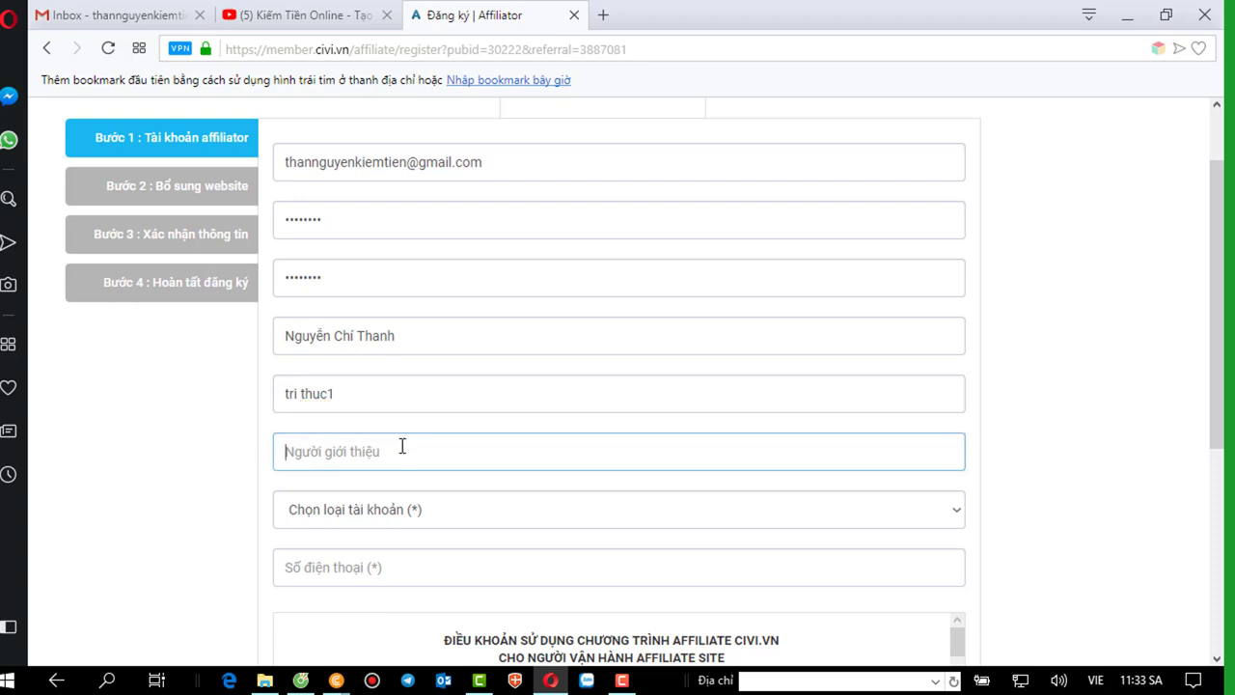
scroll(403, 446, "down", 1)
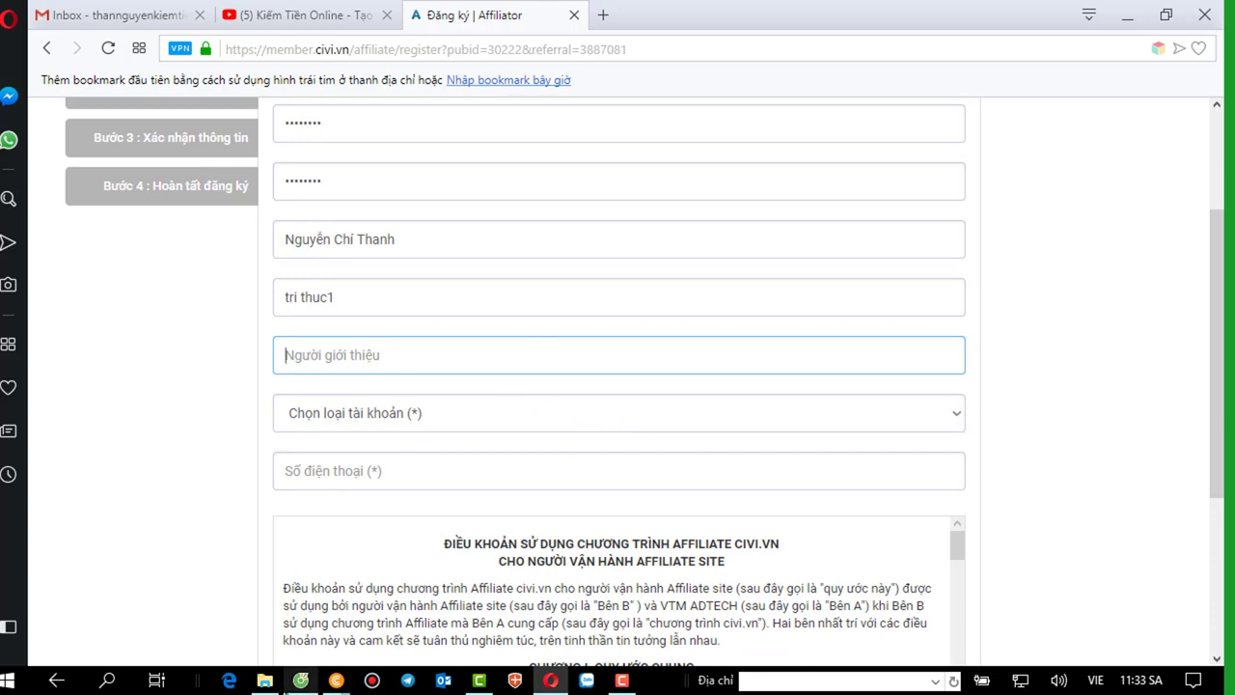
left_click(299, 680)
Check the Link giới thiệu referral page, then return to the registration form in Opera.
scroll(149, 491, "down", 2)
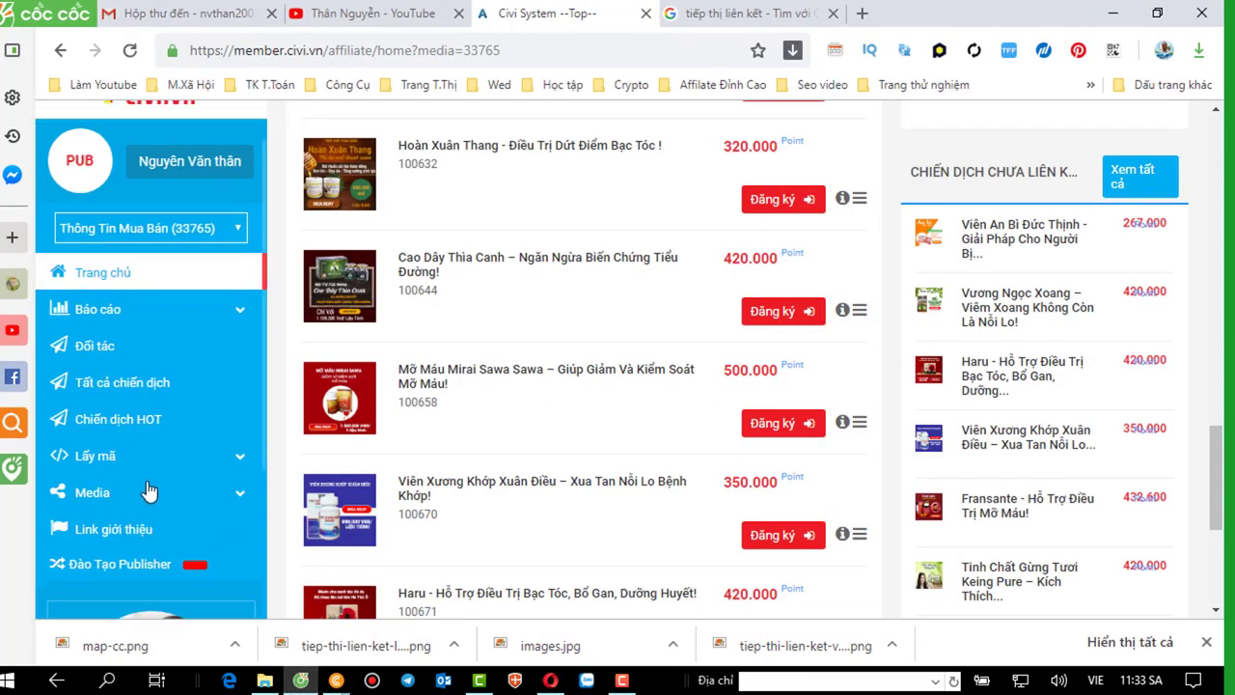
left_click(100, 453)
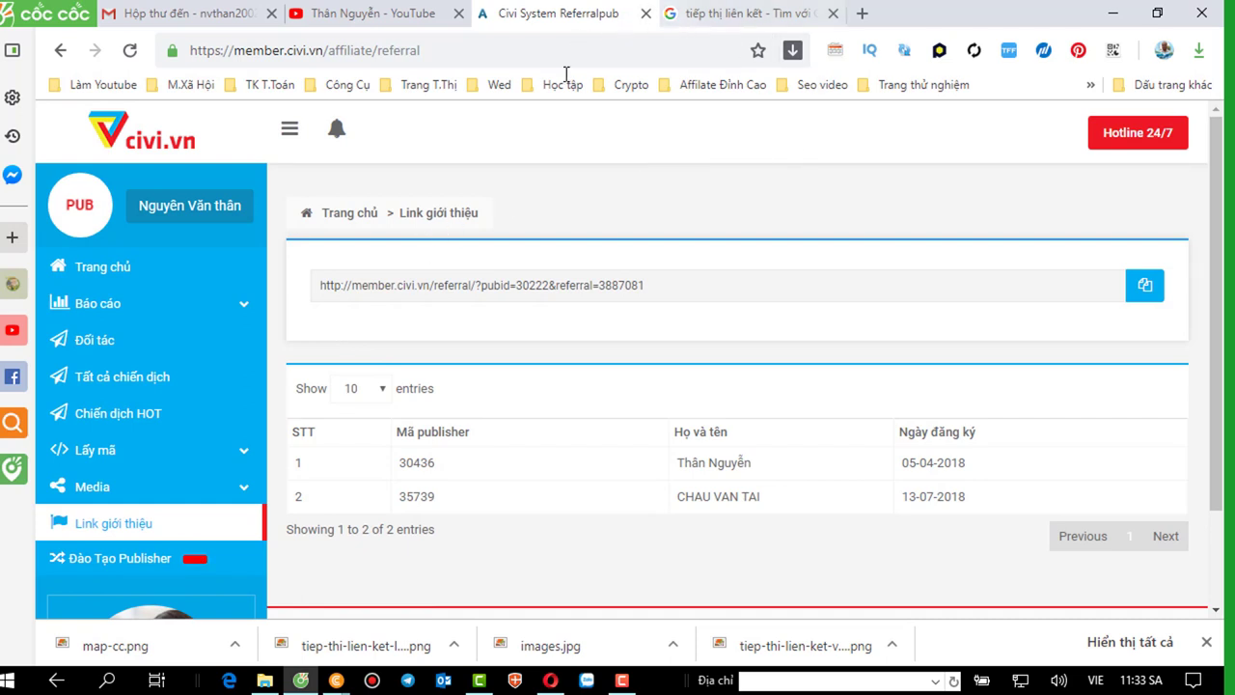
left_click(622, 681)
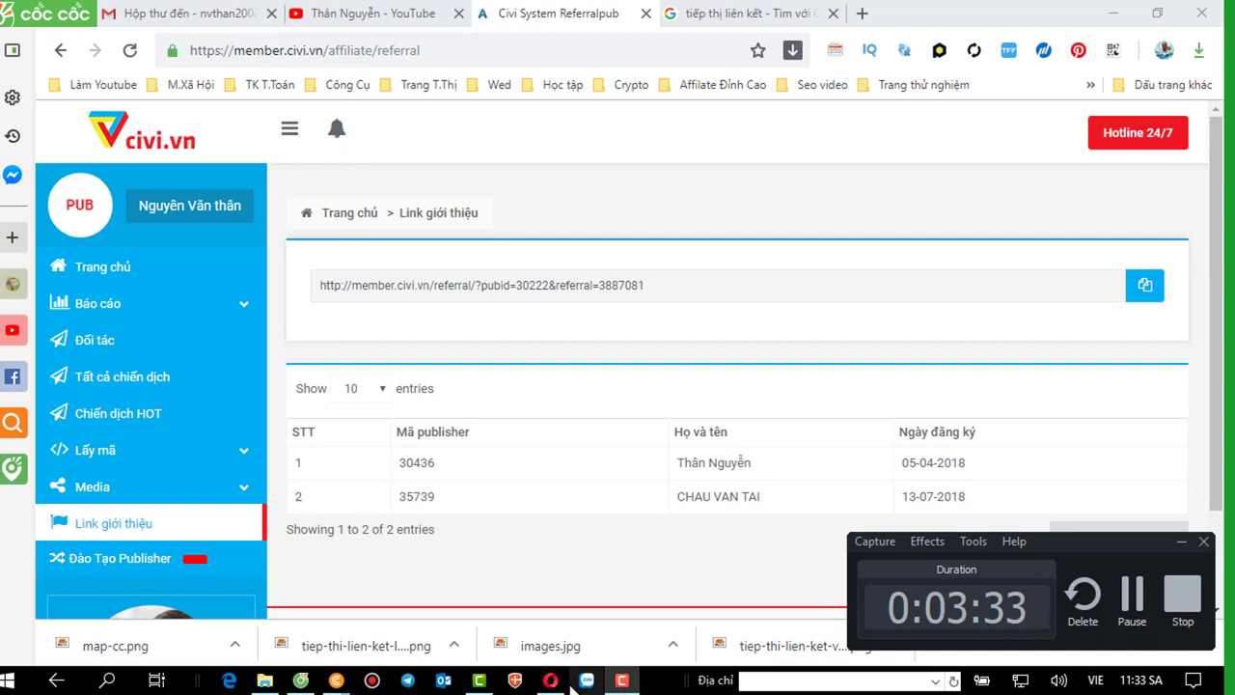
left_click(1181, 542)
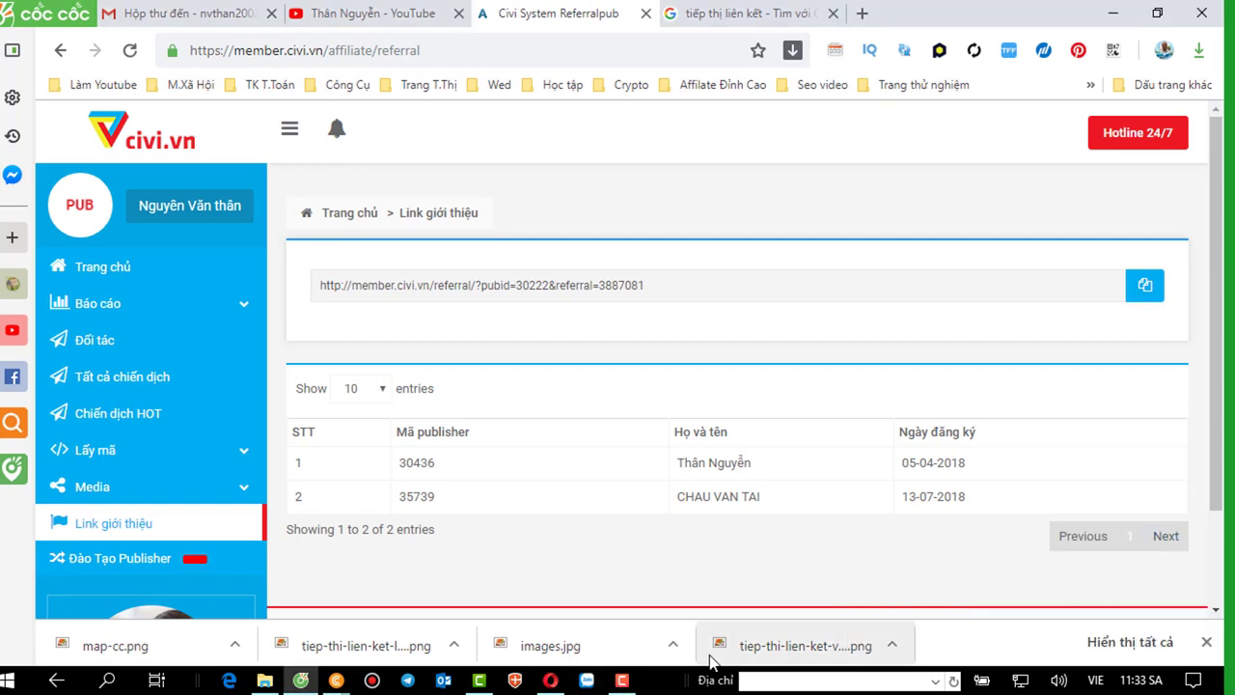
left_click(551, 680)
left_click(552, 681)
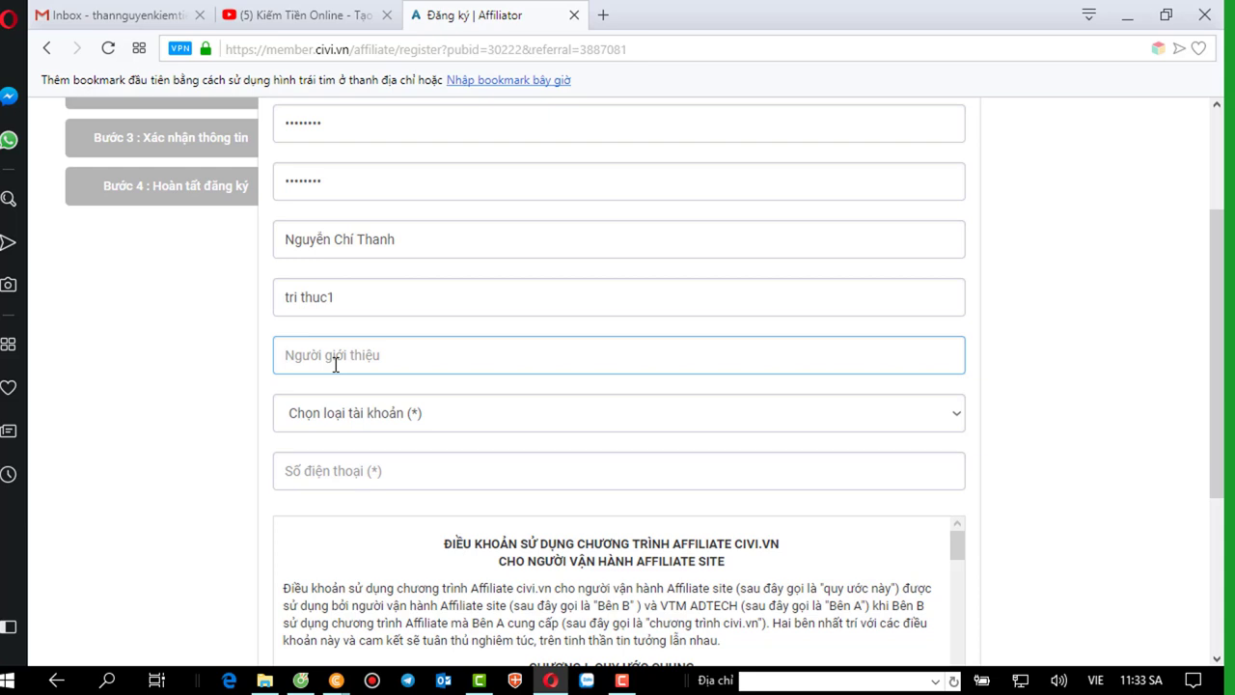
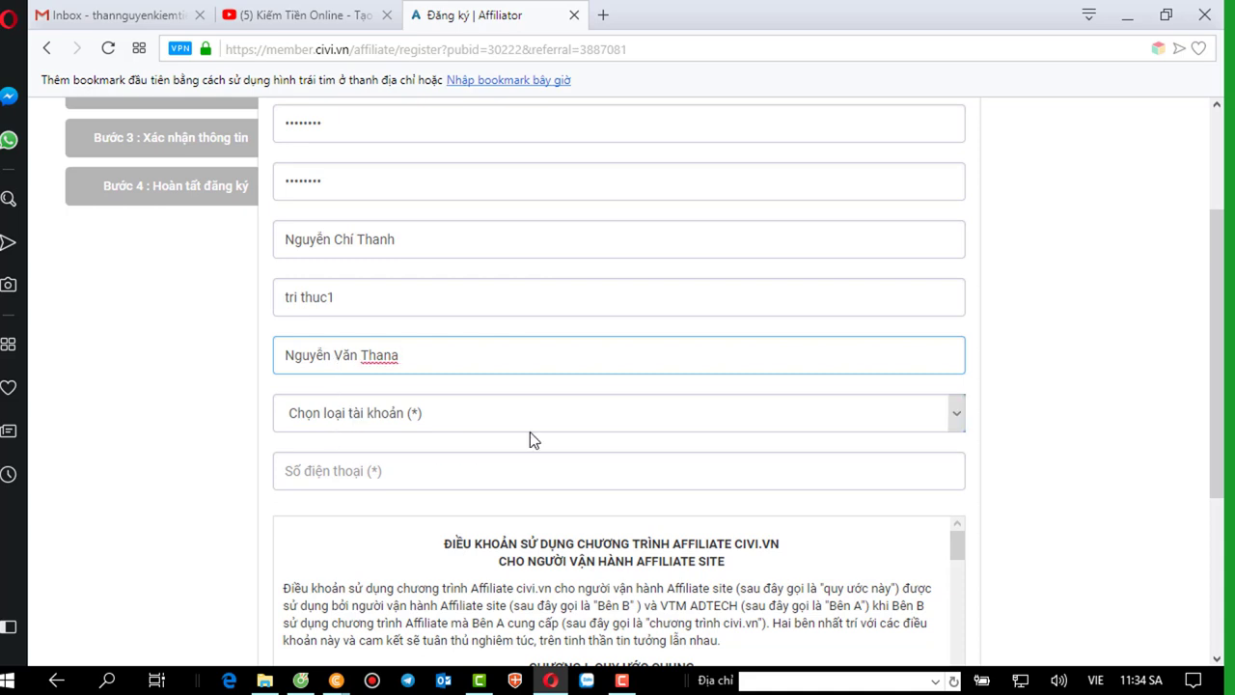
Enter the referrer's name and choose account type 'Cá nhân Cư trú tại Việt Nam'.
left_click(548, 426)
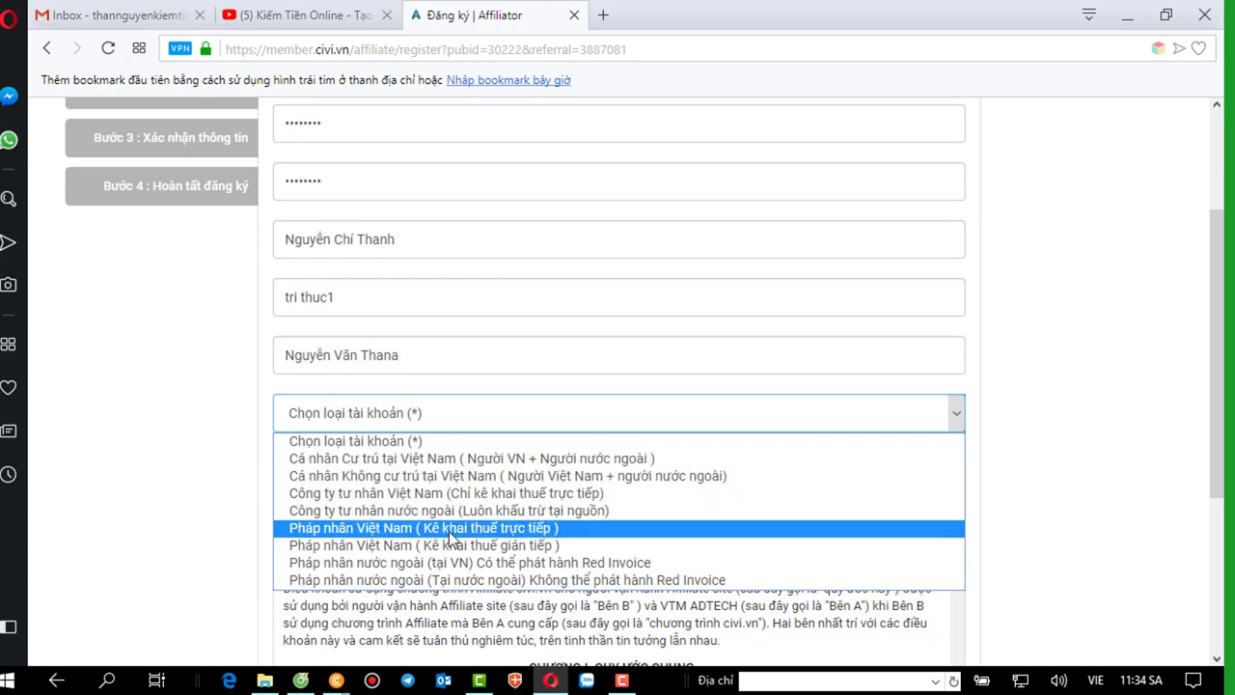
left_click(458, 459)
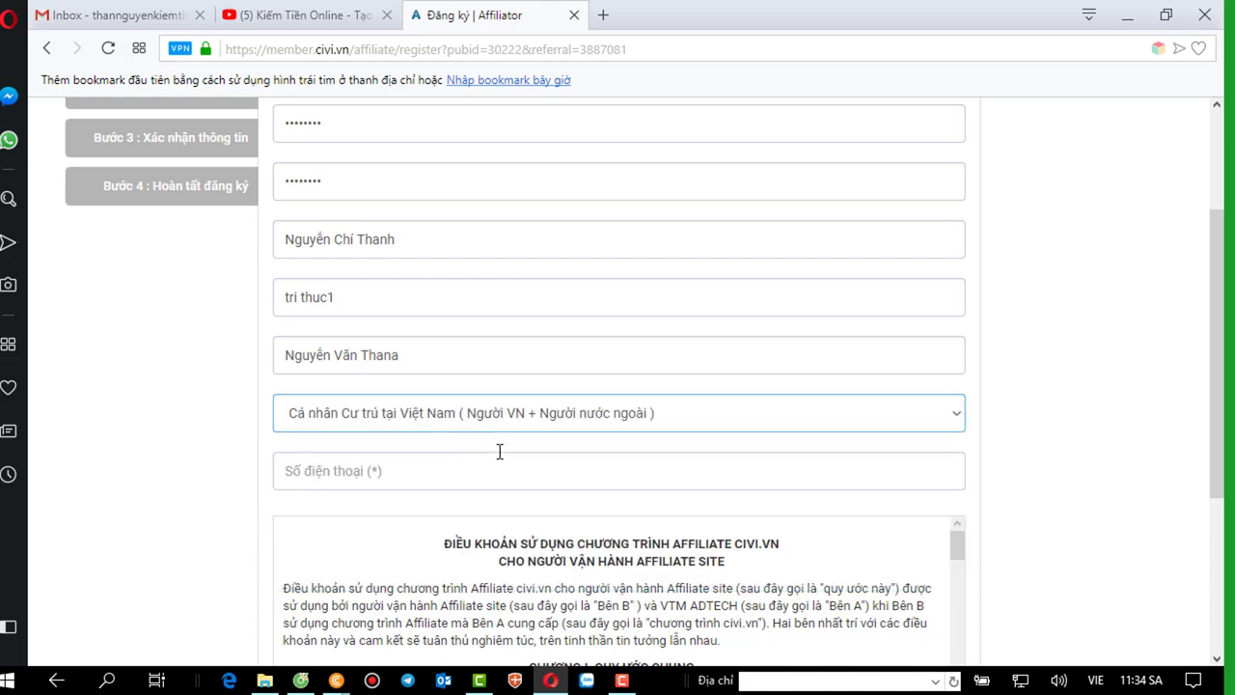
Fill in the contact phone number.
left_click(467, 471)
scroll(467, 471, "down", 1)
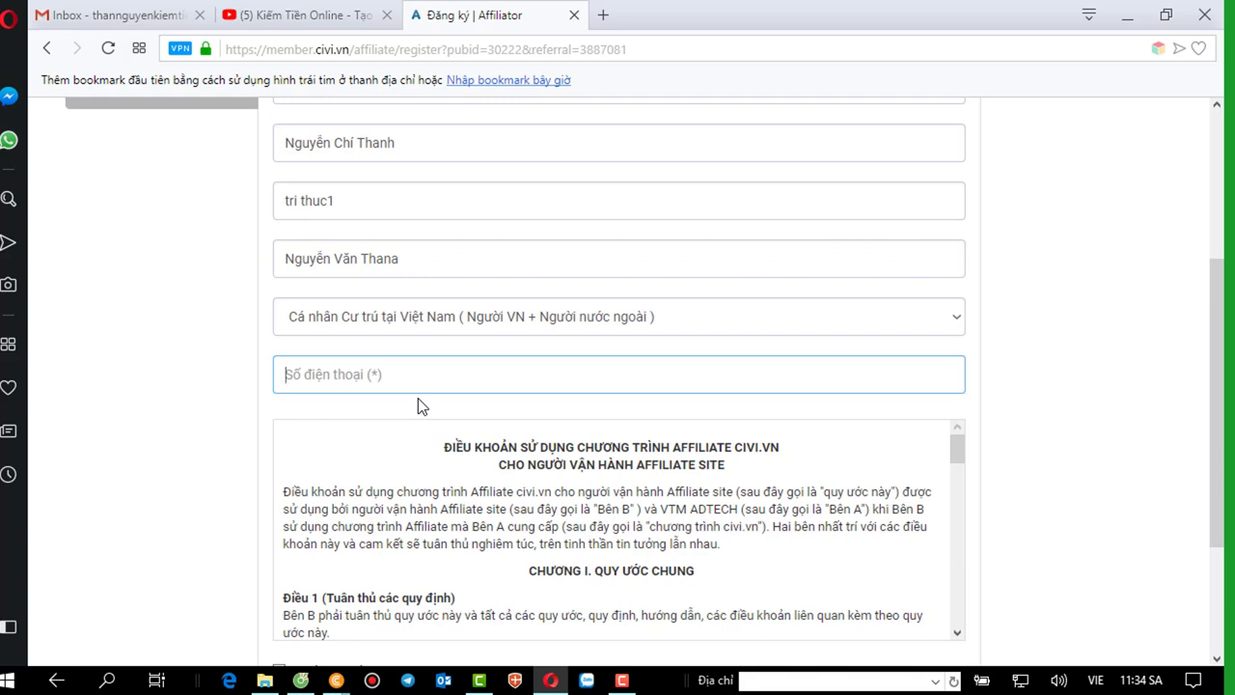
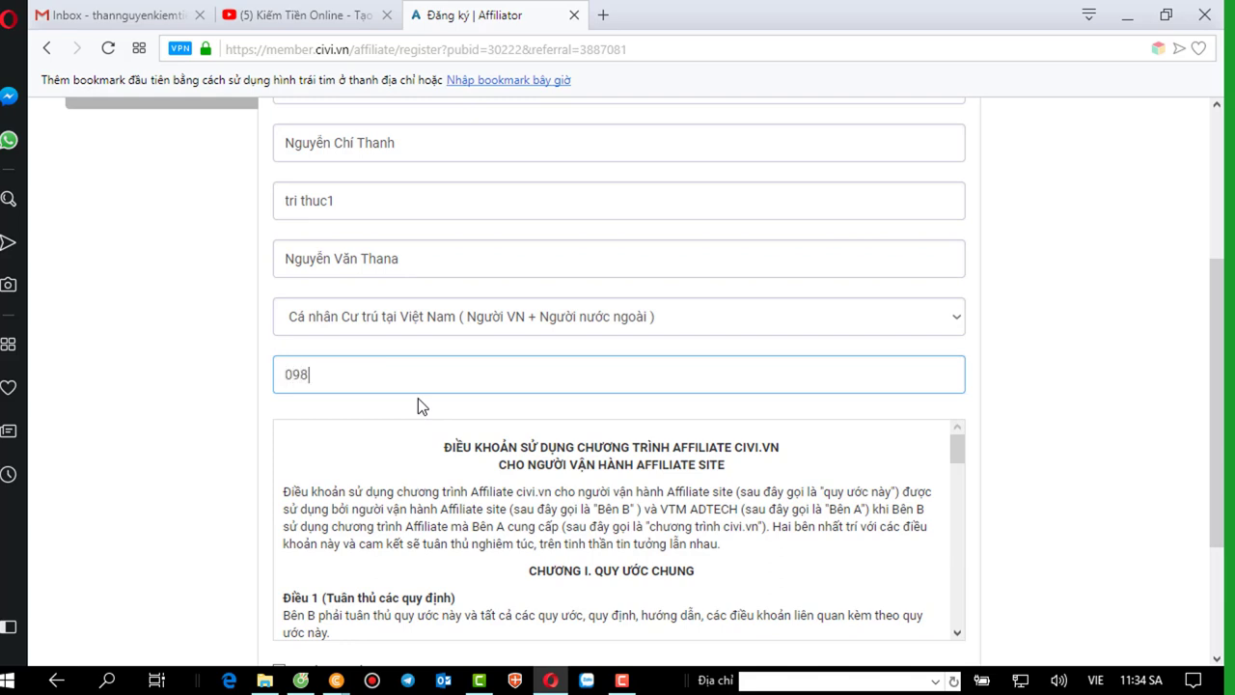
scroll(418, 397, "down", 2)
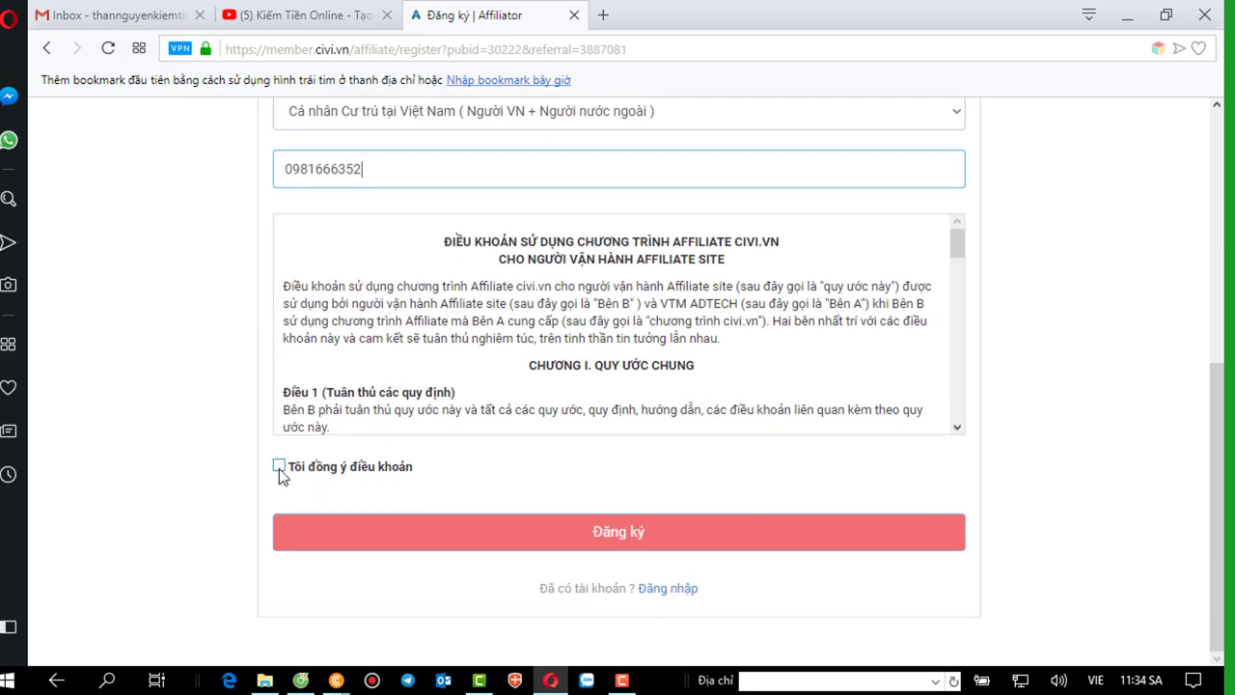
Tick 'Tôi đồng ý điều khoản' to accept the affiliate program terms.
left_click(279, 467)
scroll(619, 478, "up", 2)
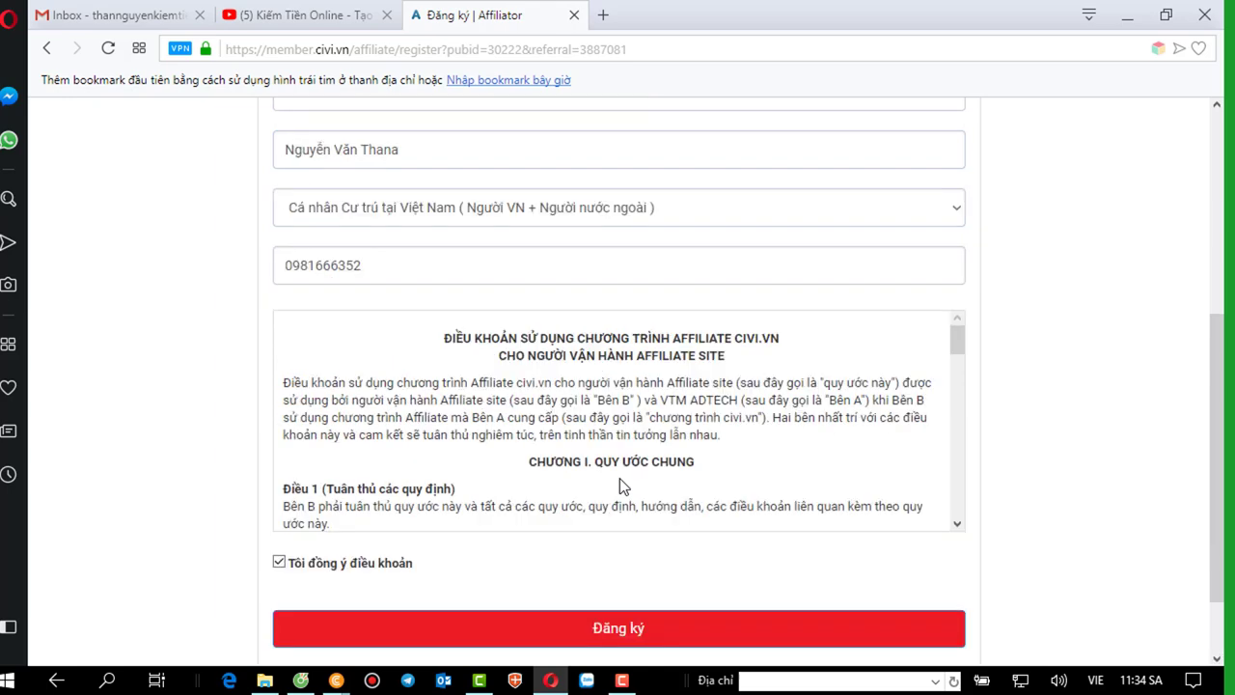
scroll(620, 478, "up", 3)
scroll(616, 479, "down", 5)
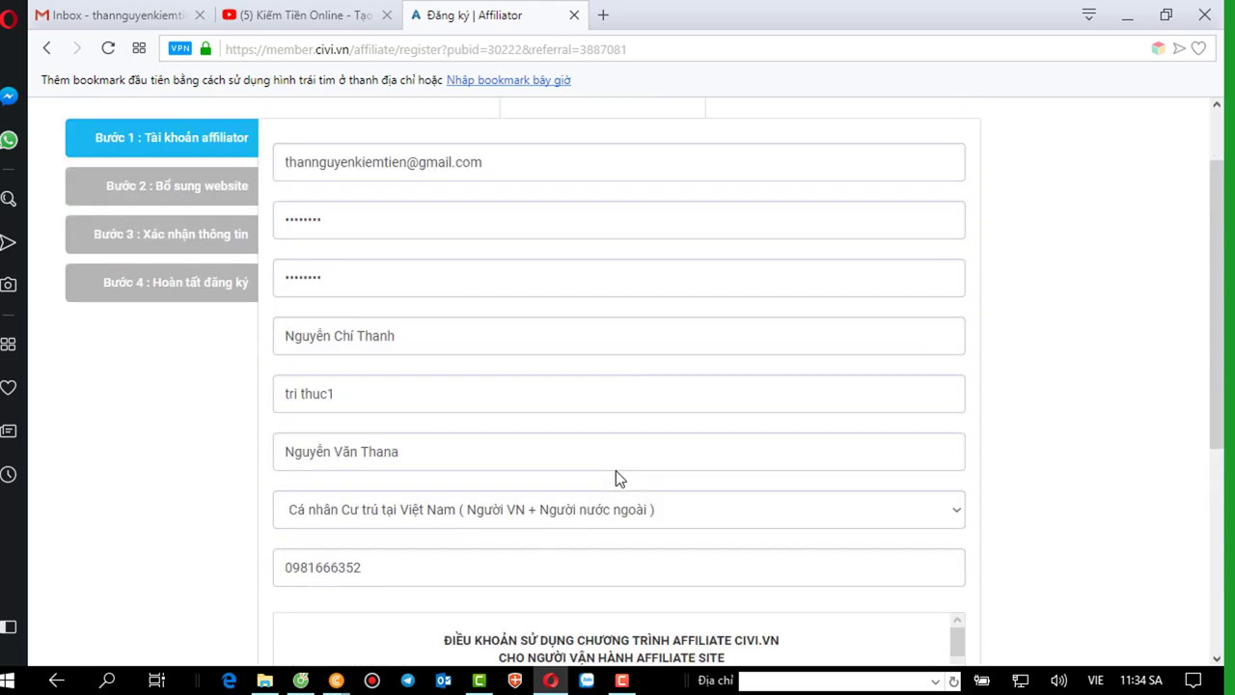
scroll(615, 470, "up", 3)
scroll(615, 467, "up", 2)
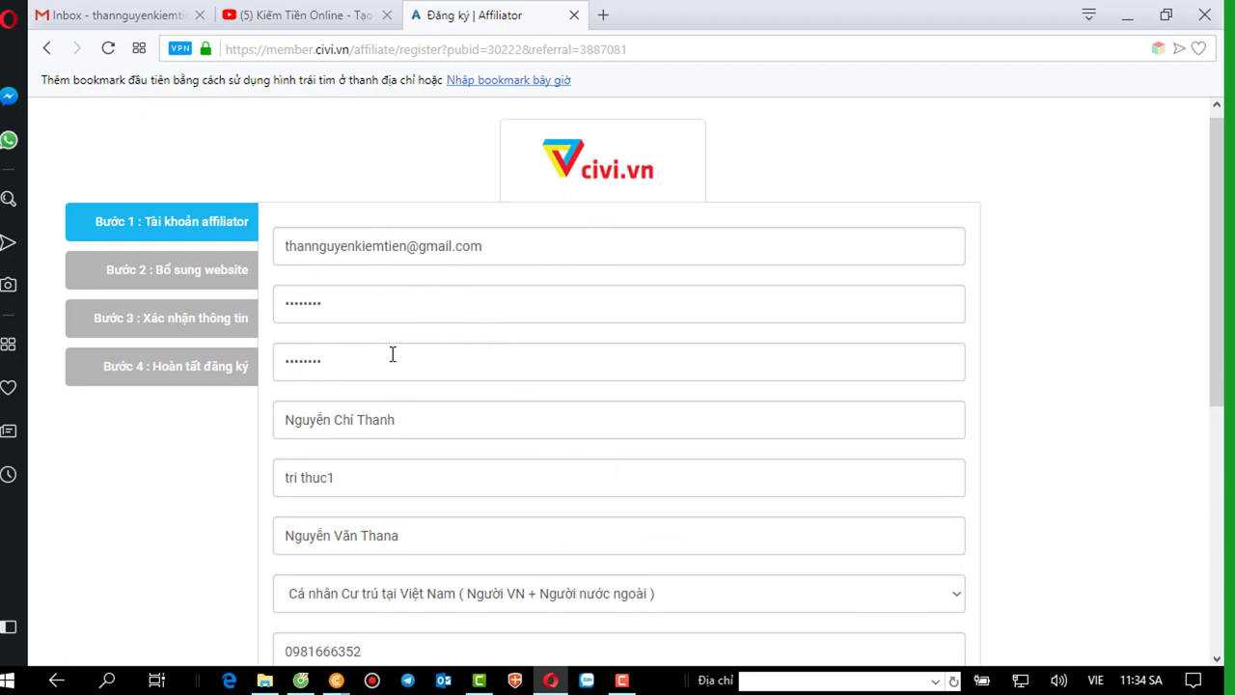
scroll(482, 363, "down", 1)
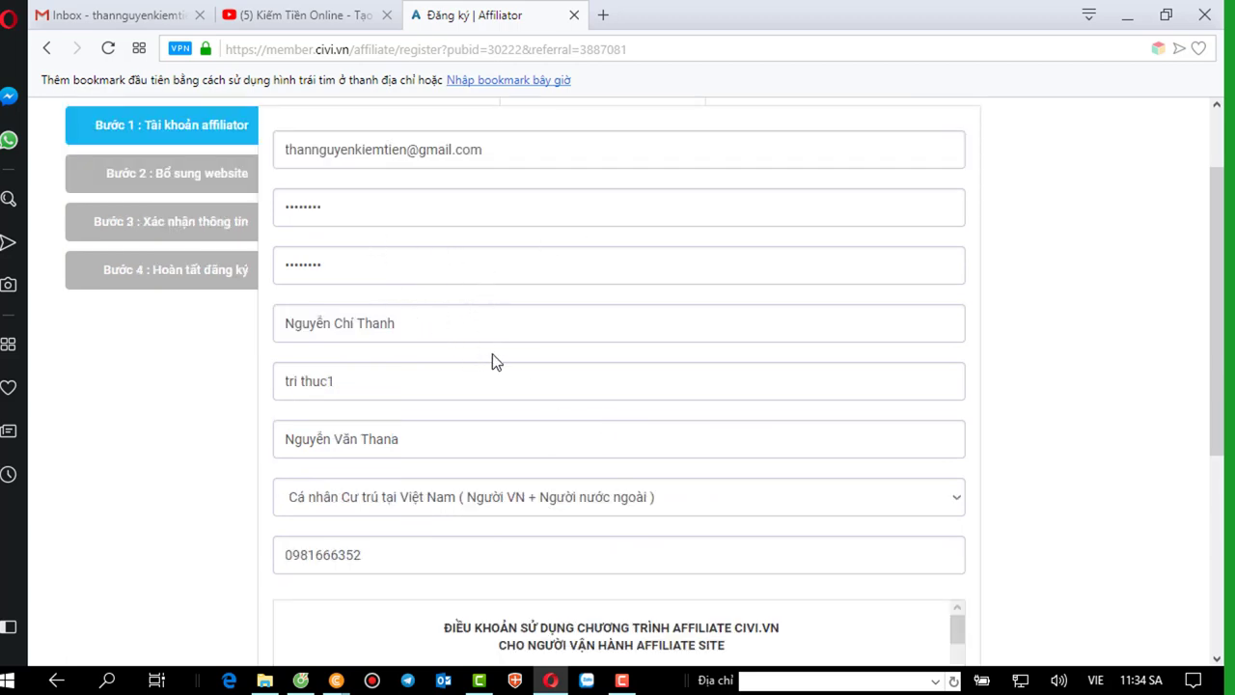
scroll(386, 381, "down", 1)
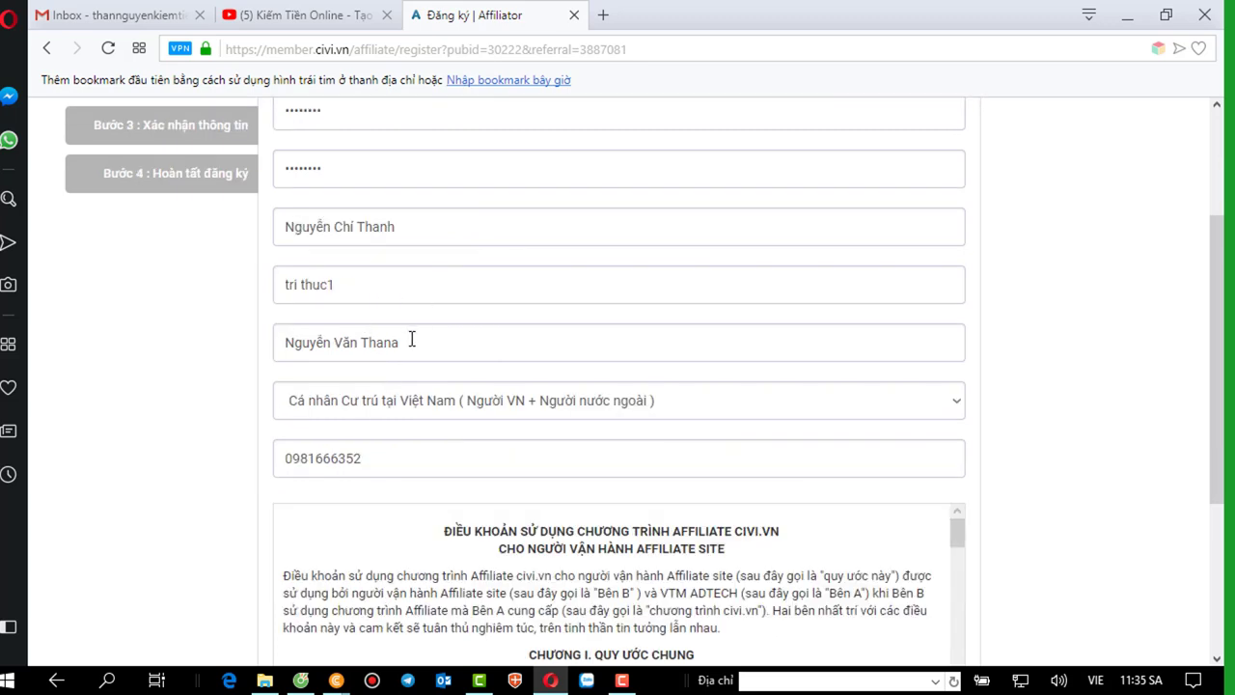
Correct the misspelled ending of the referrer's name in the third name field.
left_click(412, 339)
key("BackSpace")
key("BackSpace")
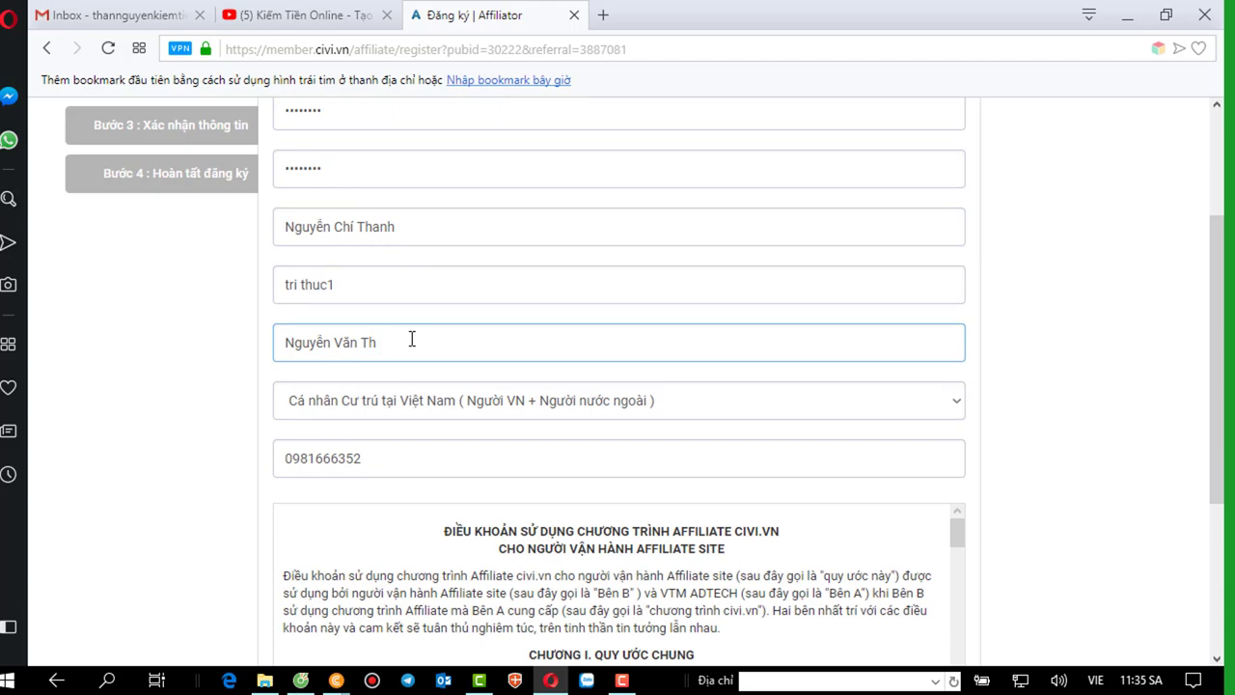
type("a")
type("n")
scroll(411, 339, "down", 2)
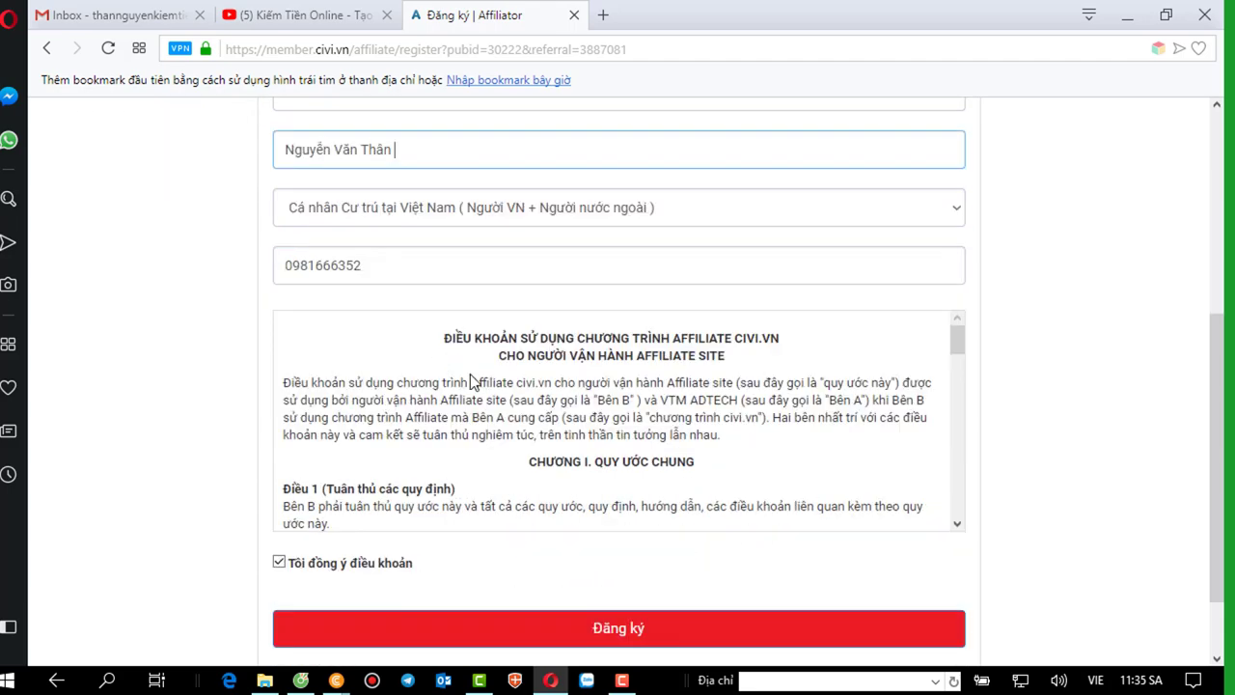
left_click(599, 629)
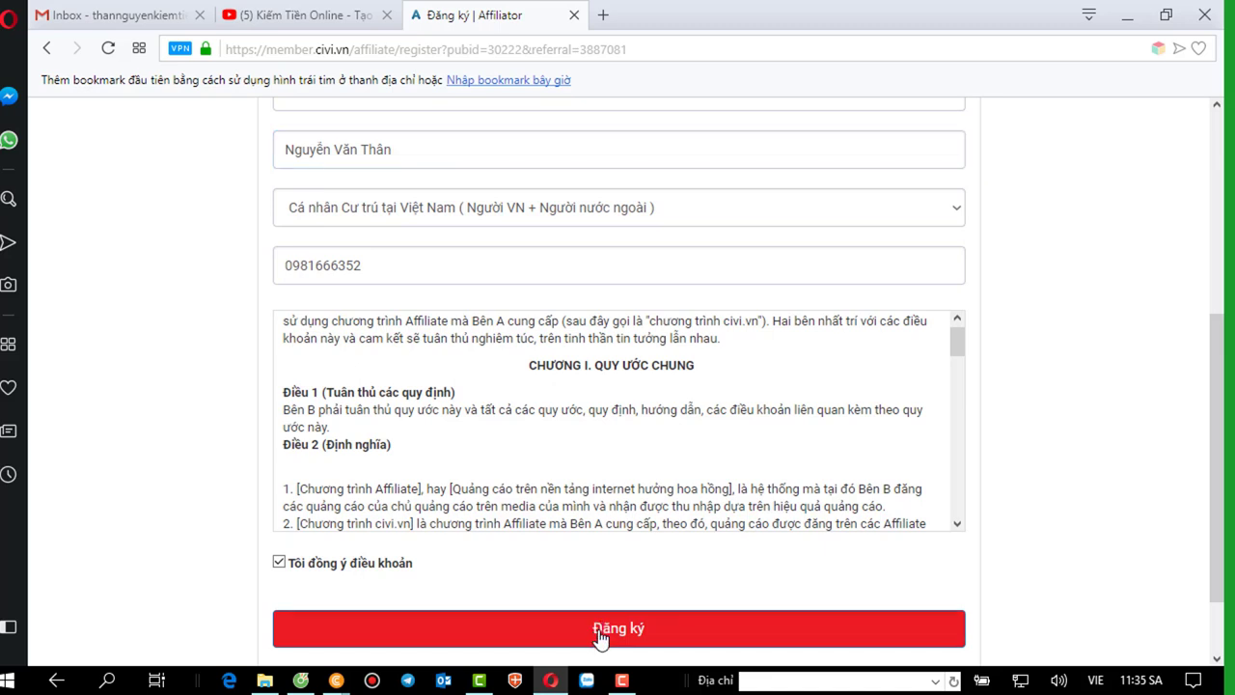
Attempt to submit, then re-enter the password and its confirmation to meet the rules.
left_click(599, 638)
left_click(600, 638)
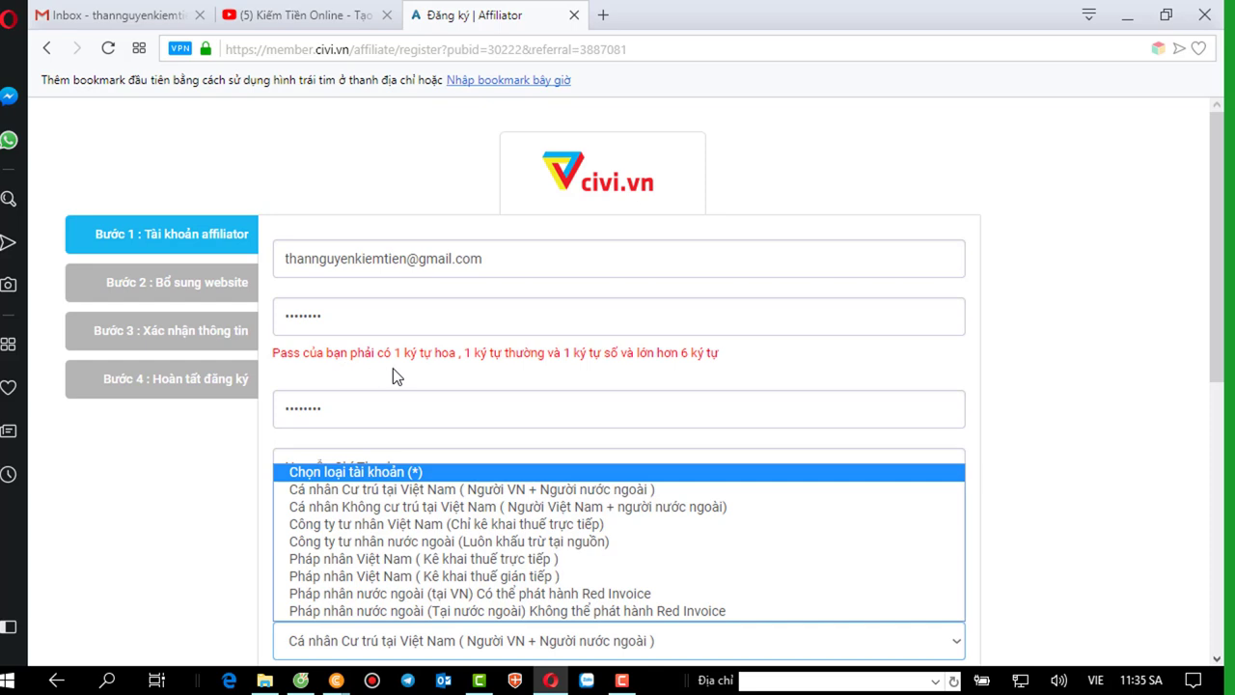
left_click(291, 316)
left_click(295, 318)
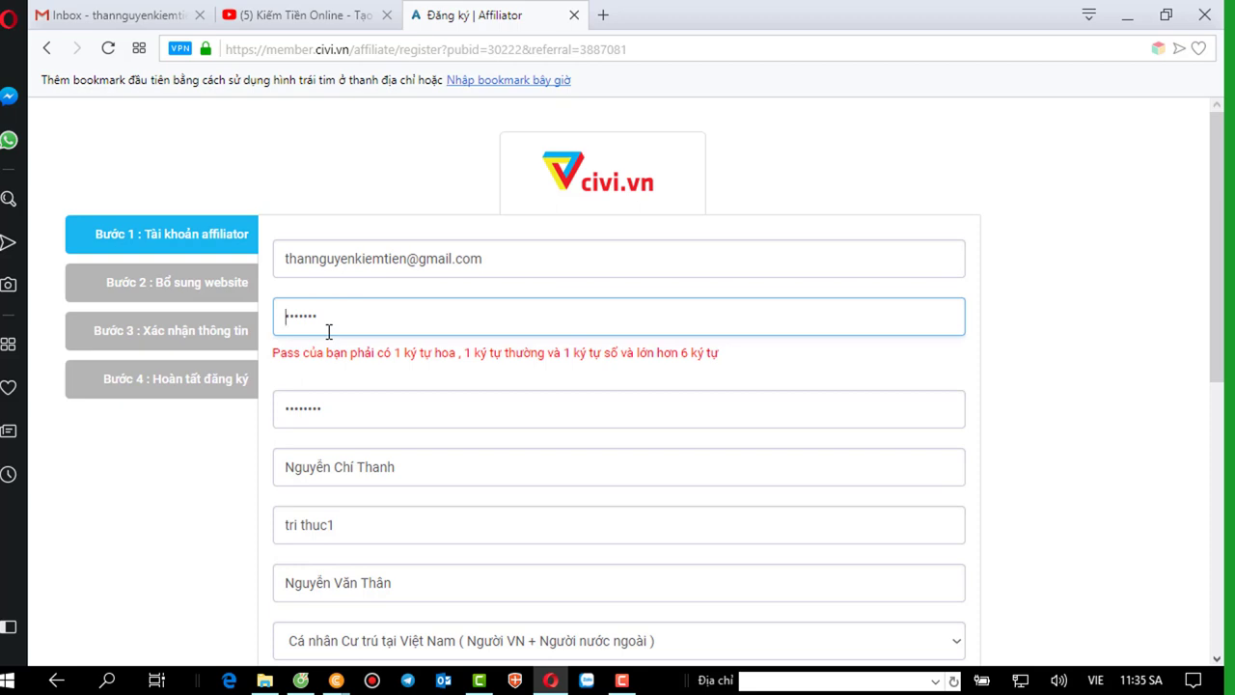
left_click(292, 408)
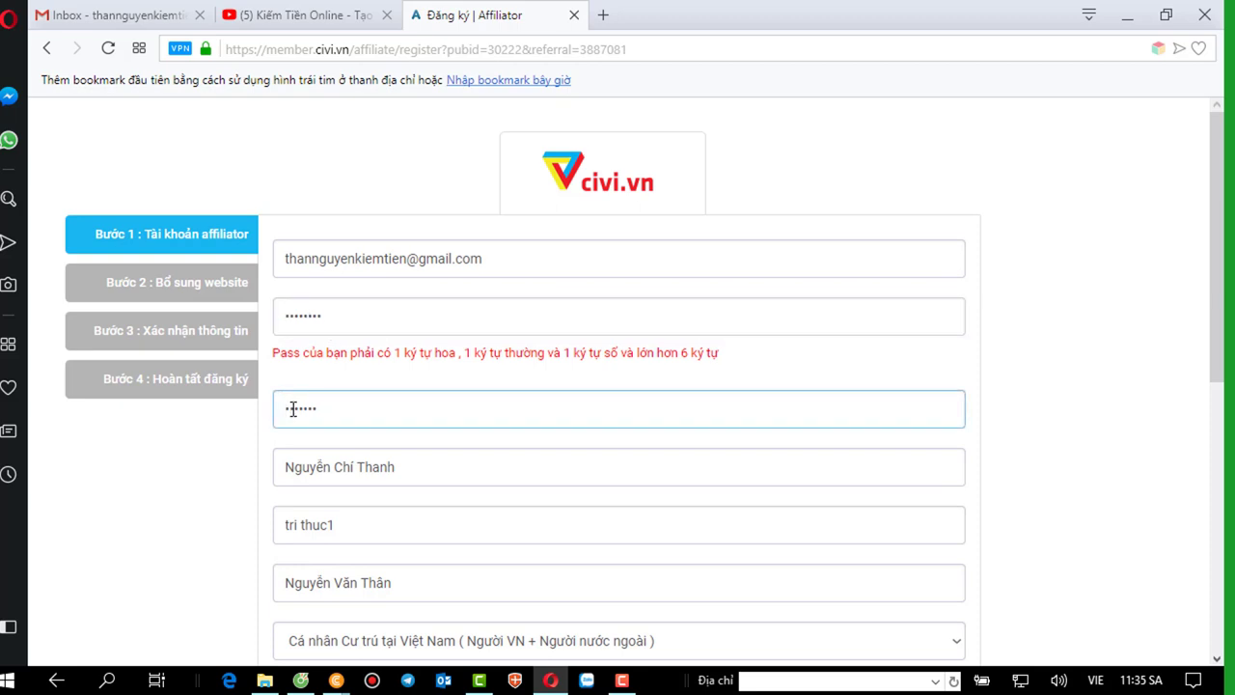
scroll(350, 406, "down", 5)
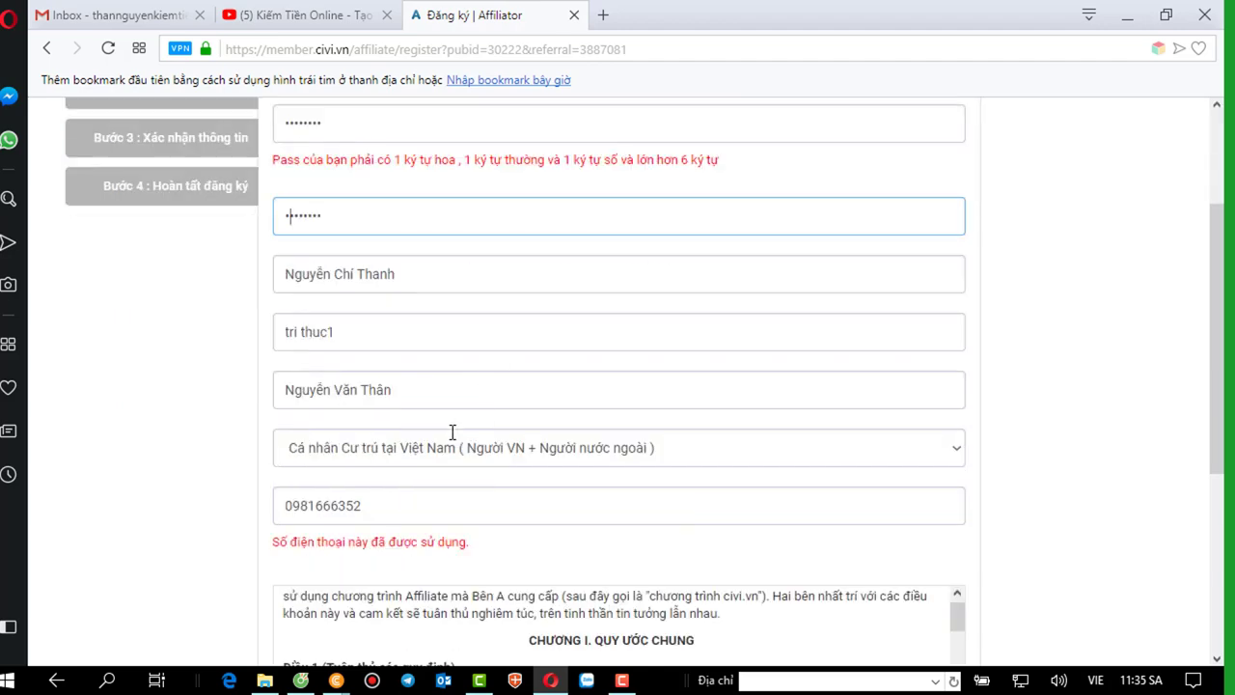
scroll(618, 554, "down", 1)
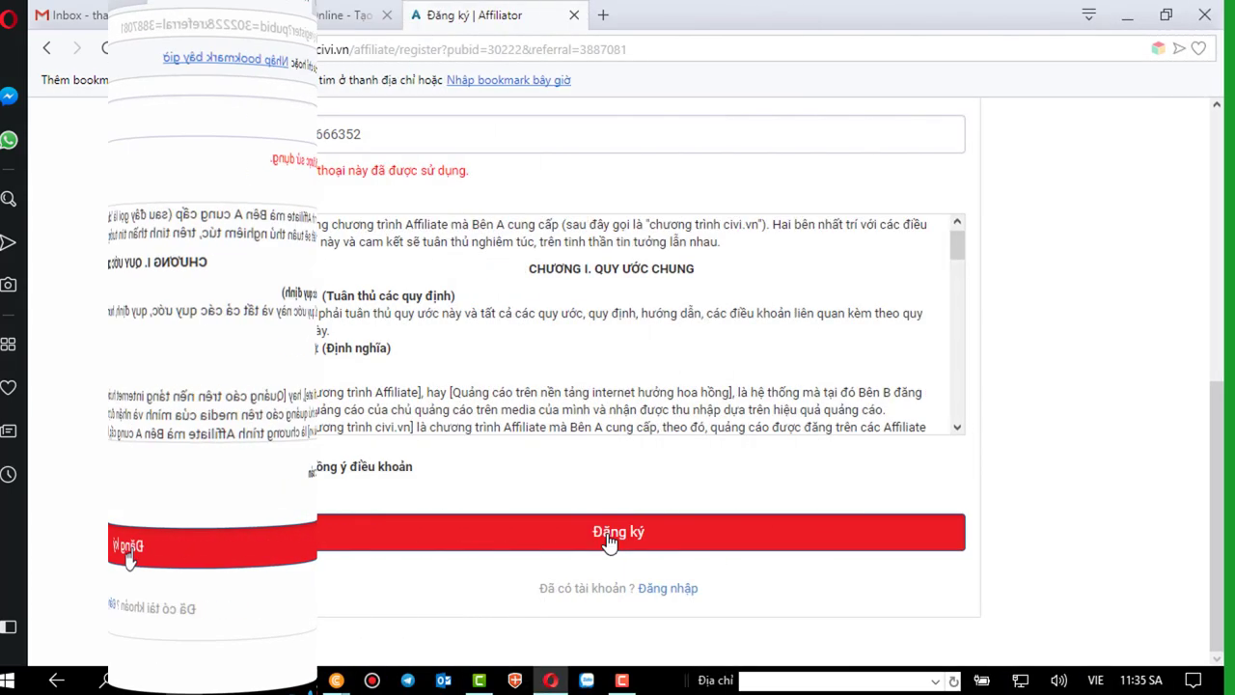
Replace the already-used phone number with a new one and submit step 1.
left_click(375, 152)
scroll(374, 152, "up", 2)
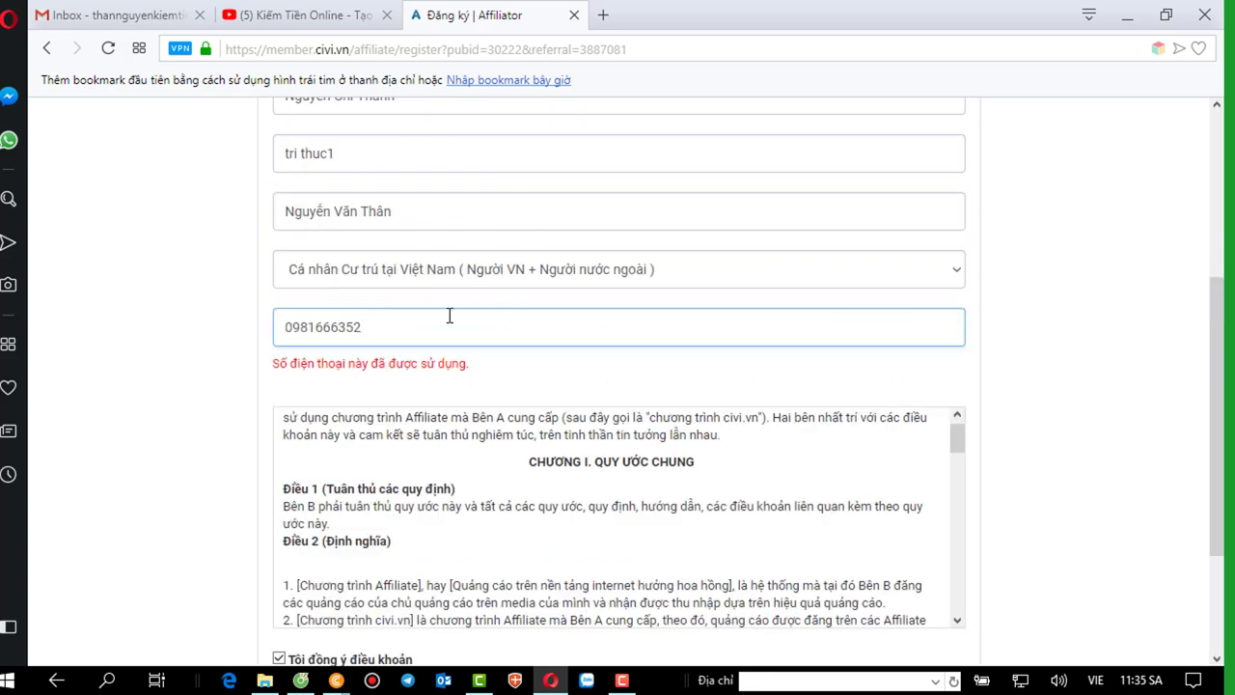
key("BackSpace")
key("BackSpace")
key("BackSpace")
key("BackSpace")
key("BackSpace")
key("BackSpace")
key("BackSpace")
key("BackSpace")
key("BackSpace")
key("BackSpace")
scroll(447, 319, "down", 3)
left_click(635, 638)
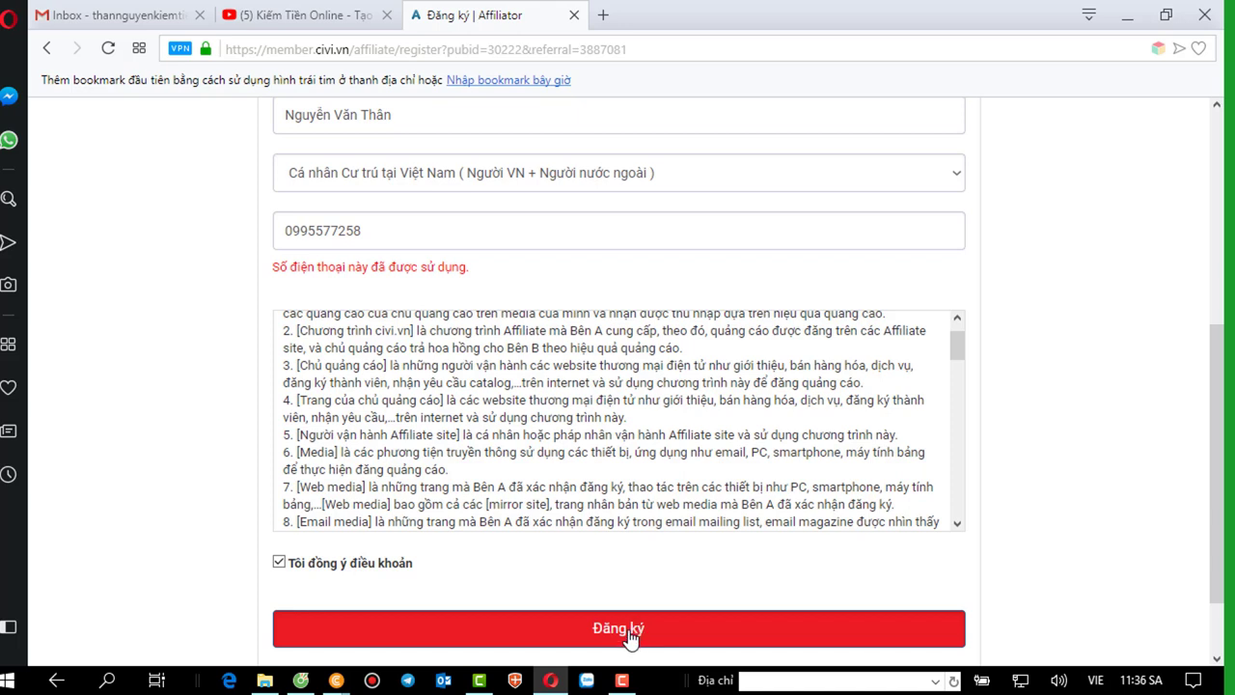
left_click(627, 636)
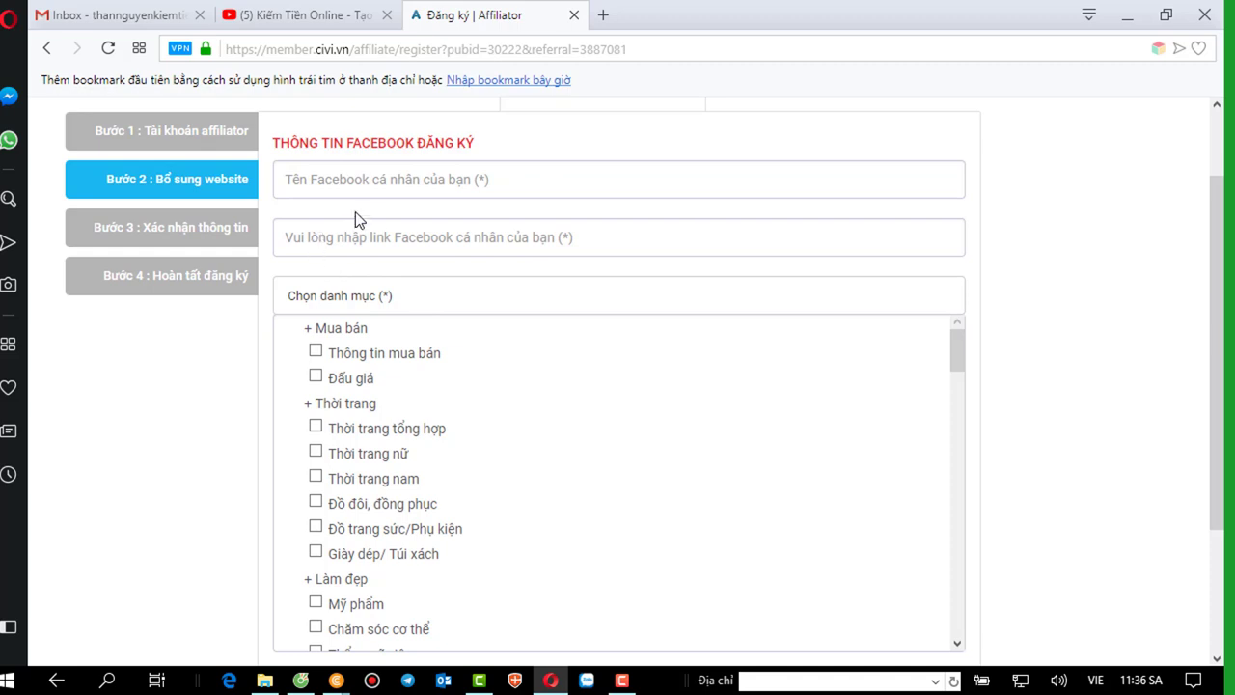
Scroll through the category list and tick Đầu tư/ Chứng khoán.
left_click(411, 184)
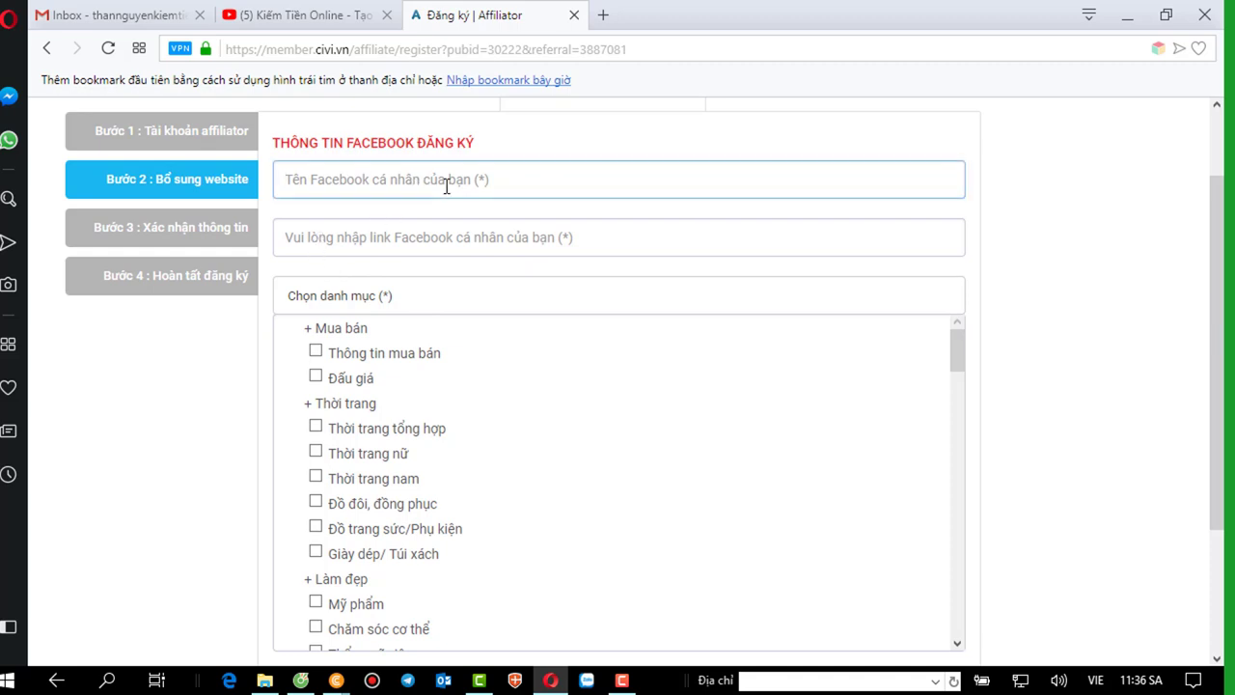
left_click(434, 234)
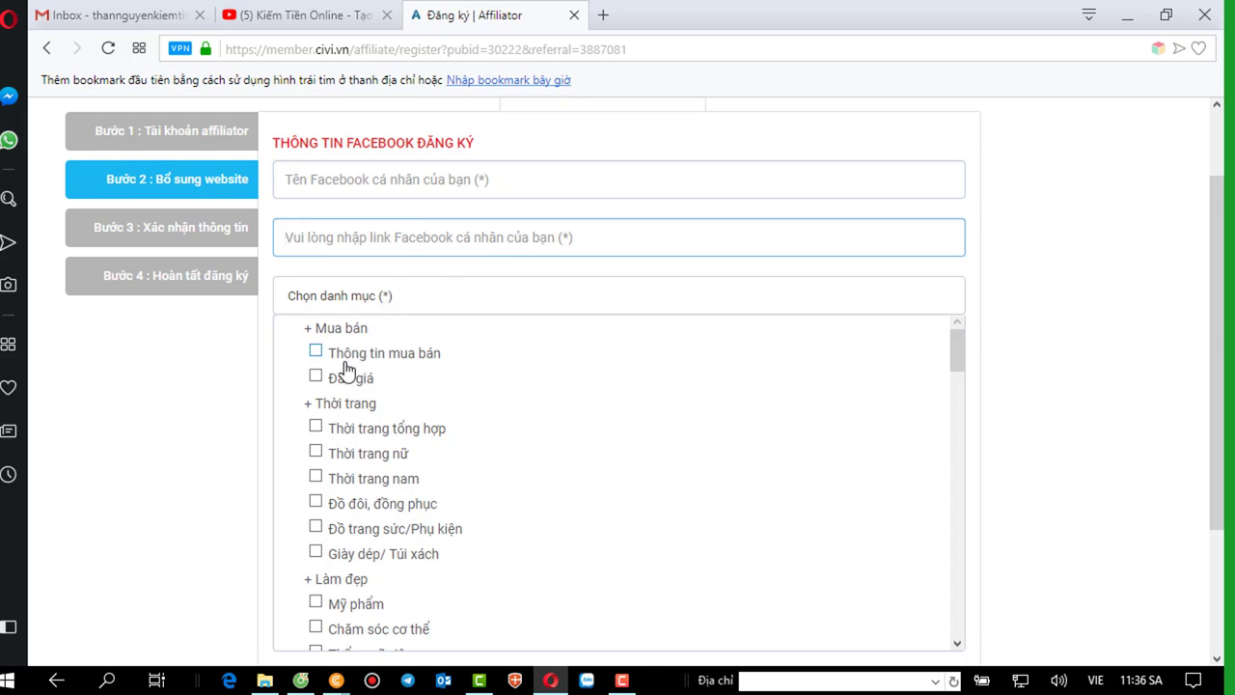
scroll(405, 381, "down", 1)
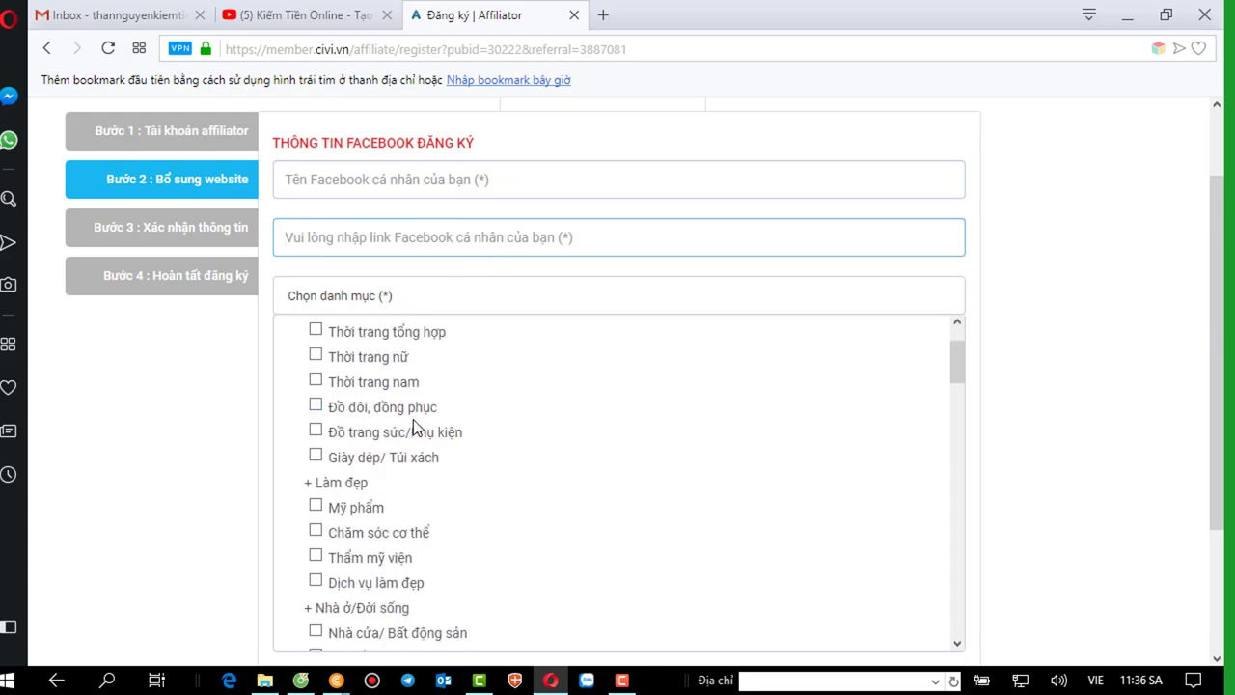
scroll(417, 438, "up", 1)
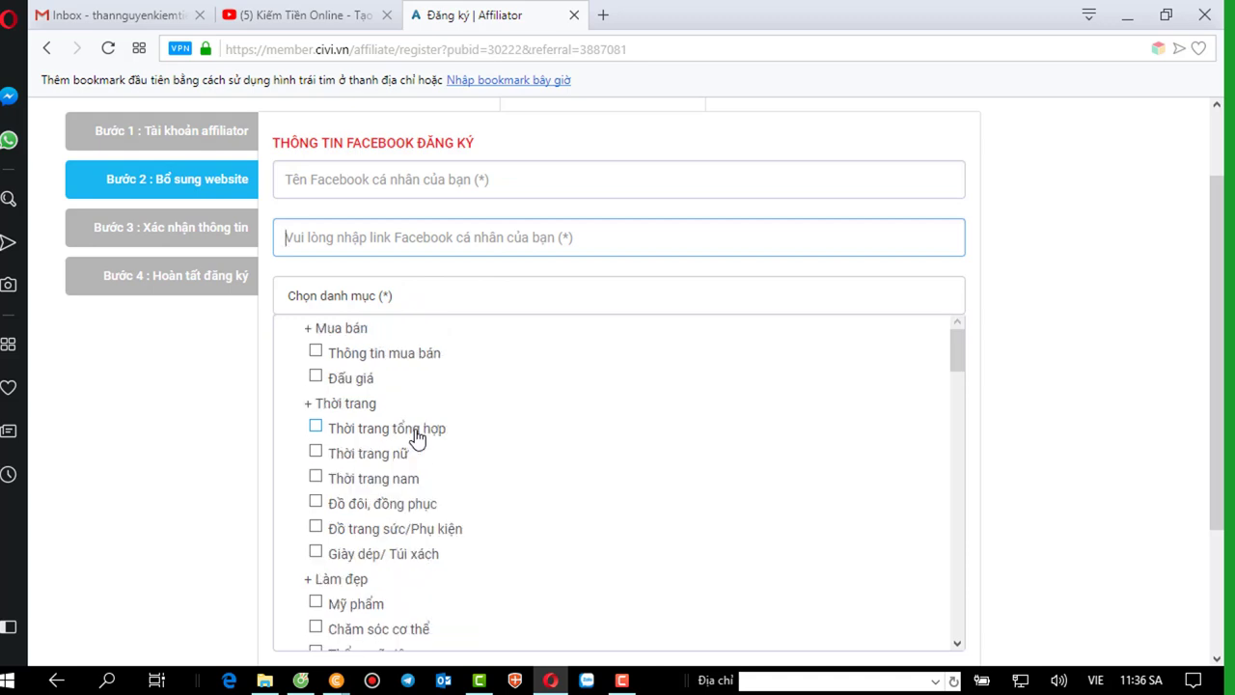
scroll(416, 434, "down", 4)
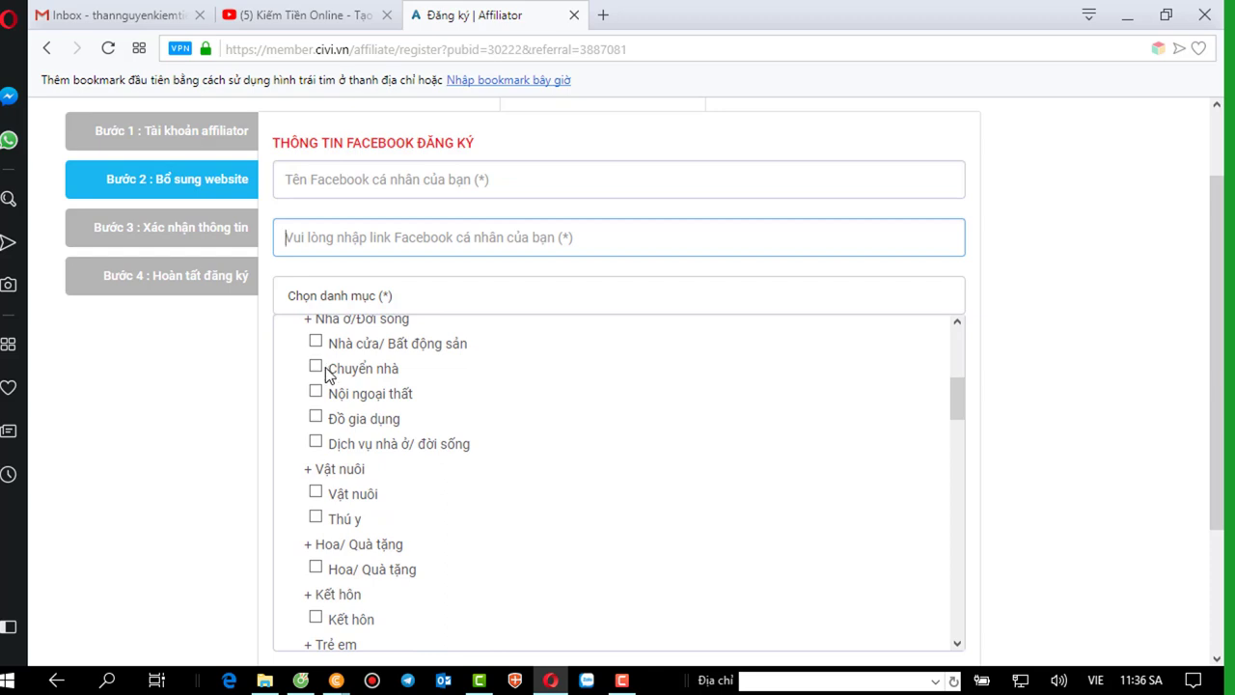
scroll(330, 435, "down", 1)
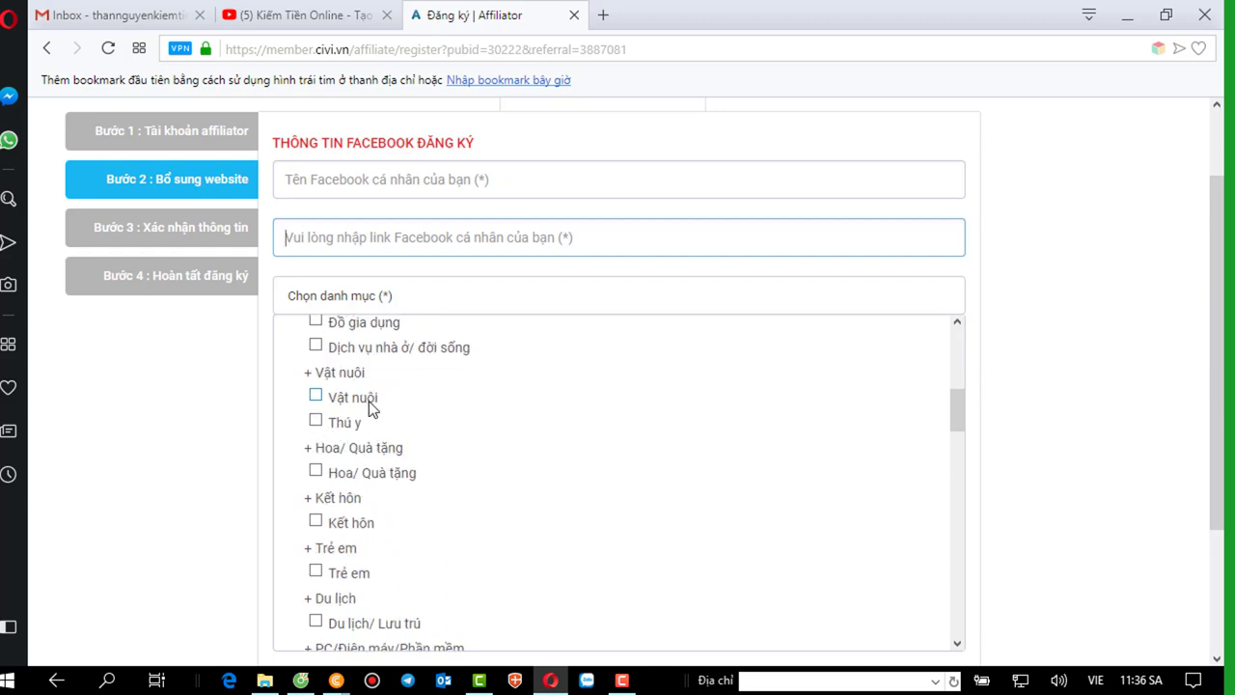
scroll(372, 452, "down", 1)
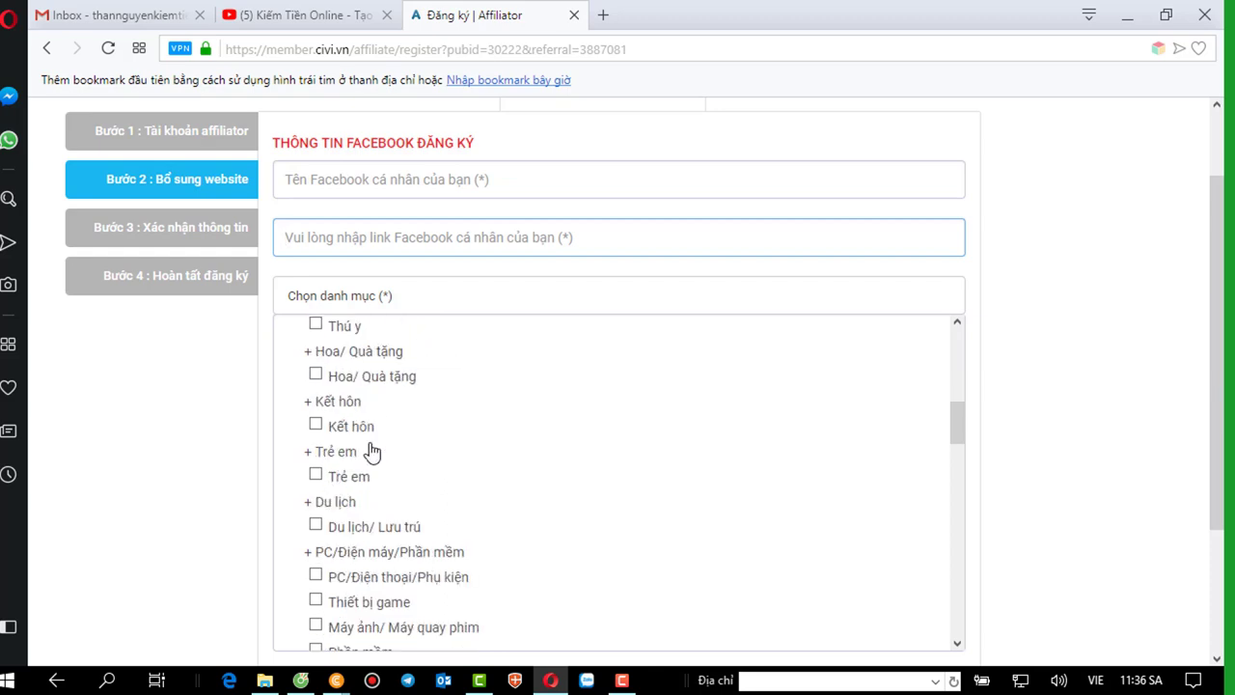
scroll(371, 451, "down", 1)
scroll(372, 452, "down", 1)
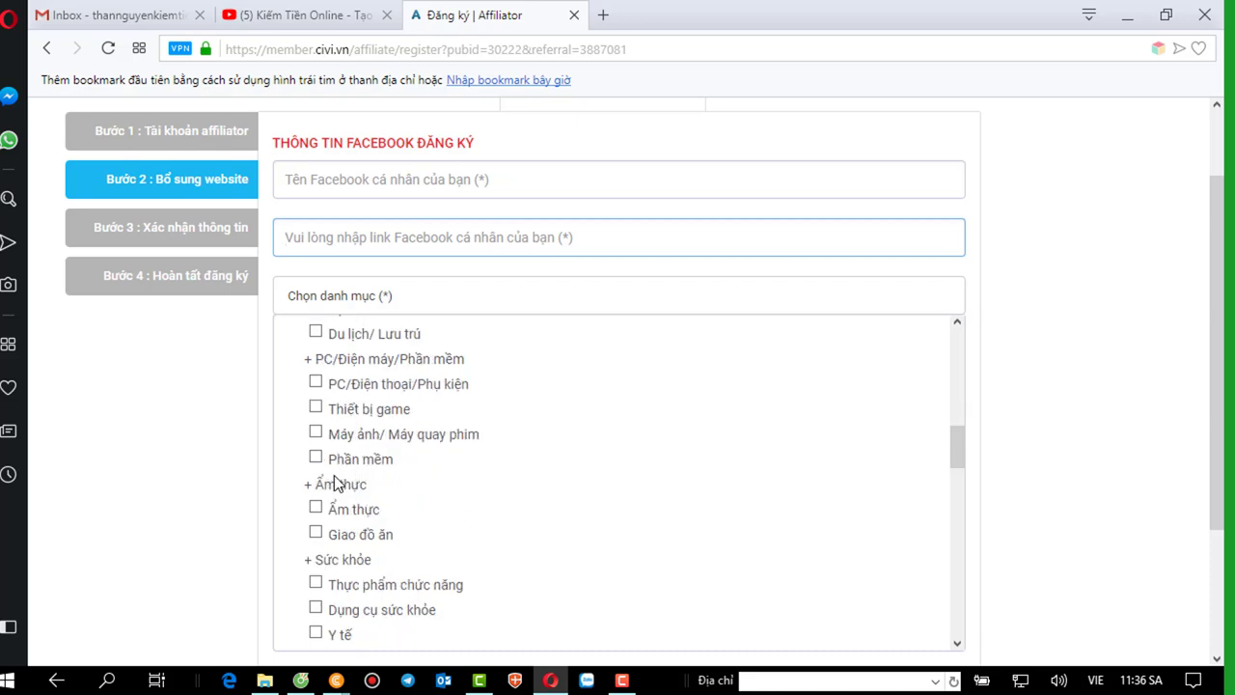
scroll(390, 538, "down", 1)
scroll(391, 543, "down", 1)
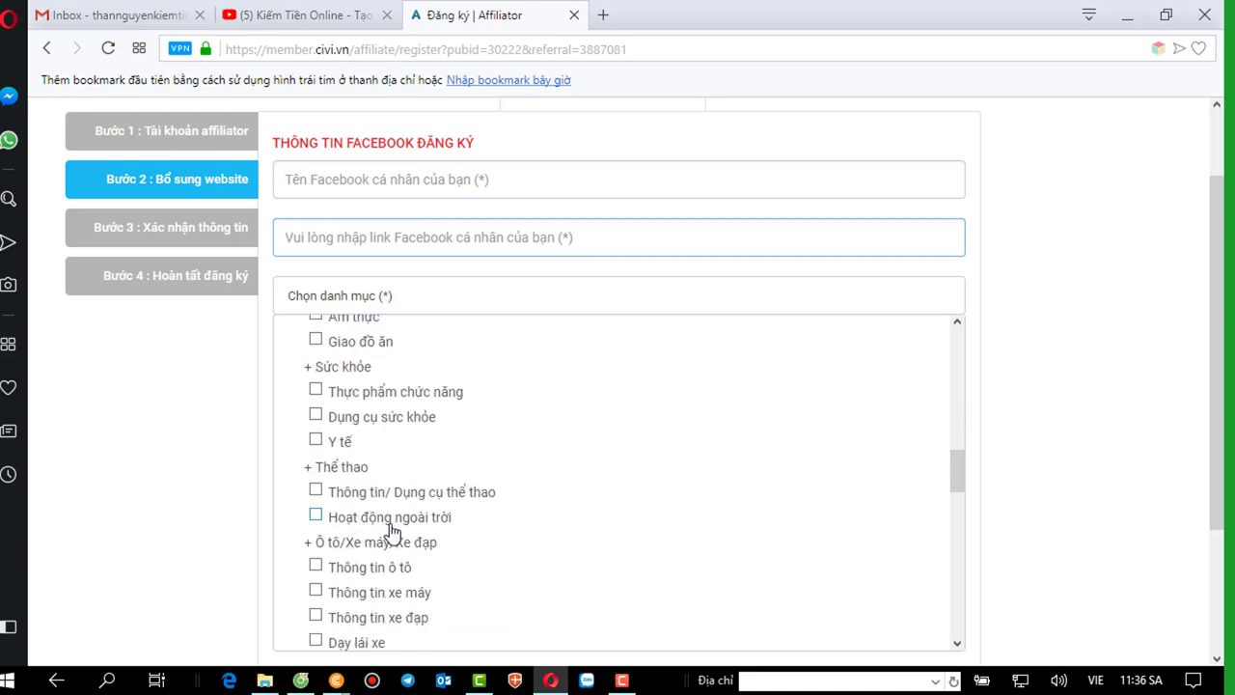
scroll(392, 528, "down", 2)
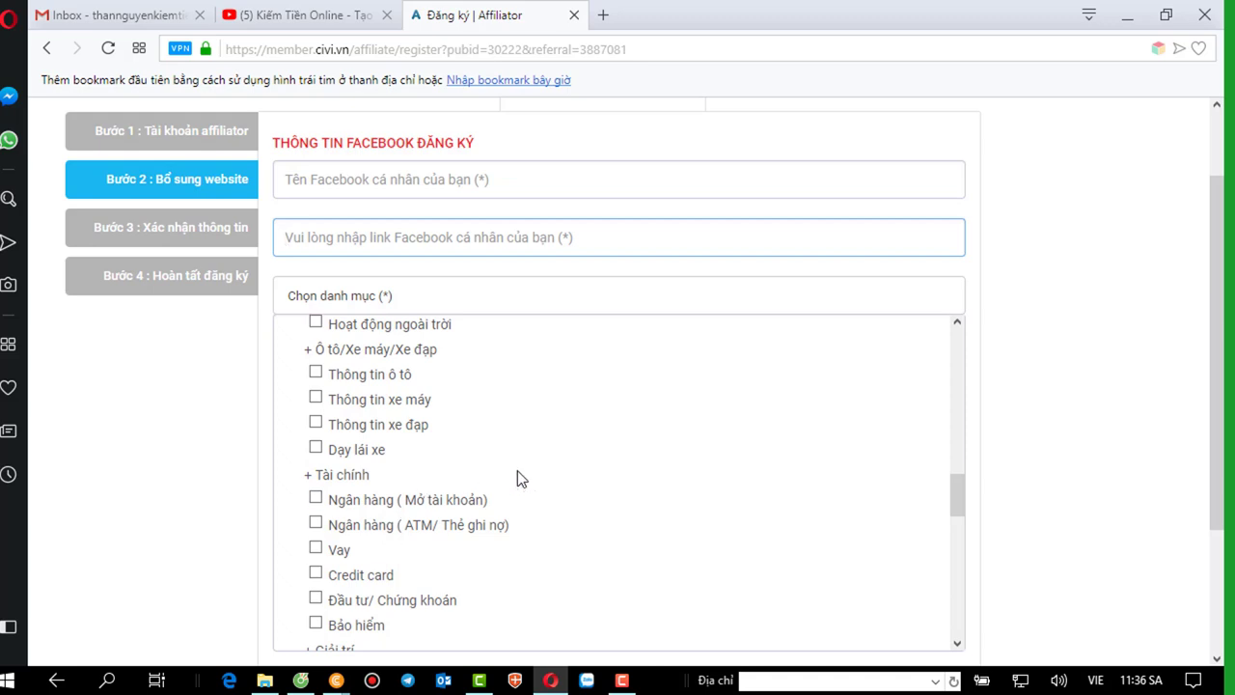
scroll(517, 478, "down", 1)
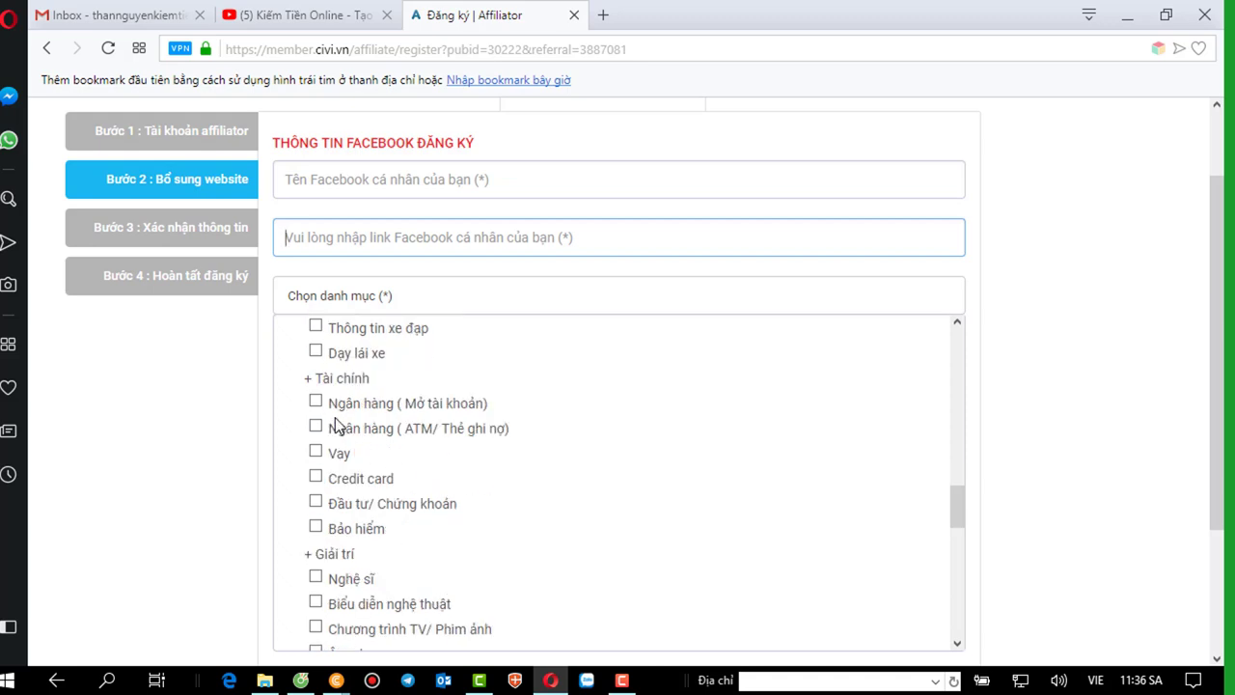
left_click(315, 500)
Tick the Thông tin tuyển dụng and Giáo dục/ Trường học categories, then switch to the Coc Coc browser.
scroll(465, 503, "down", 2)
scroll(475, 512, "down", 1)
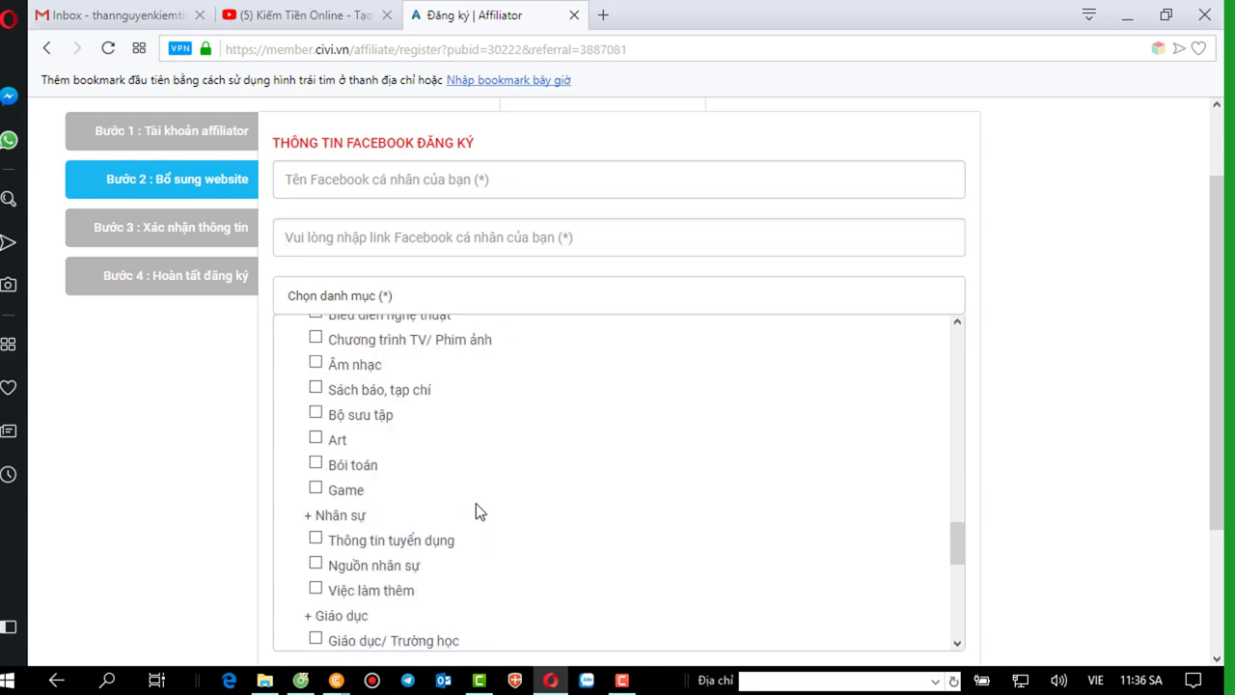
scroll(438, 517, "down", 1)
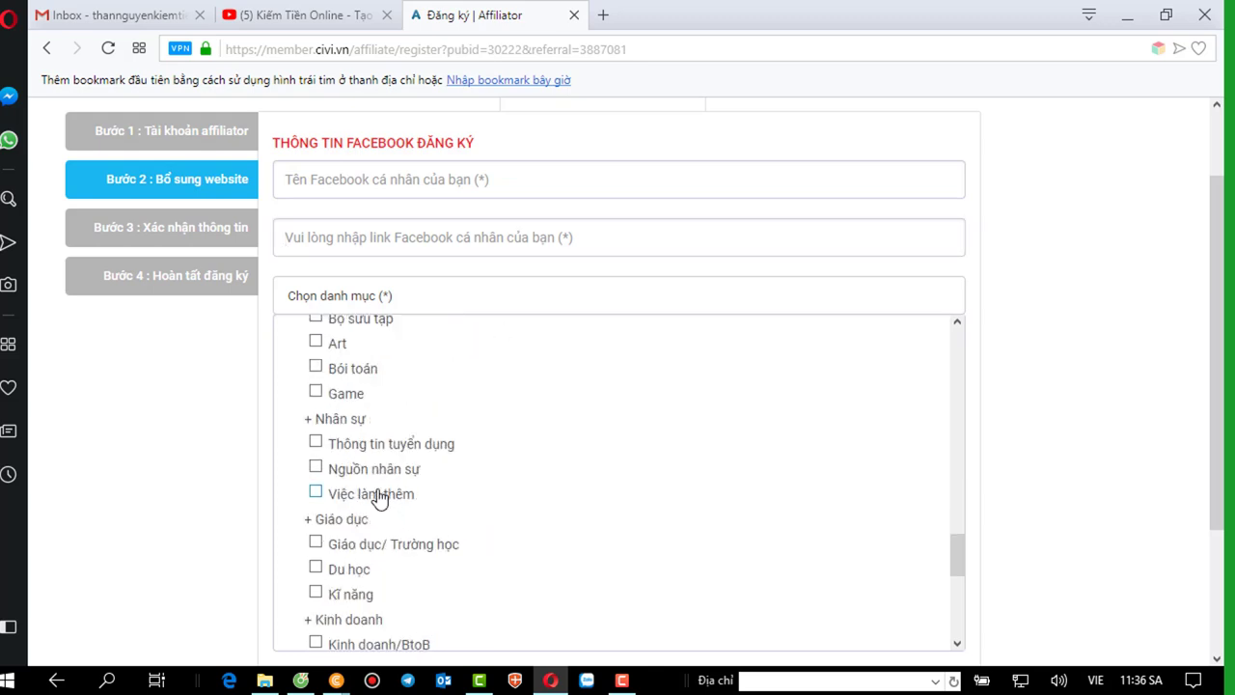
left_click(317, 442)
left_click(318, 543)
scroll(449, 495, "down", 2)
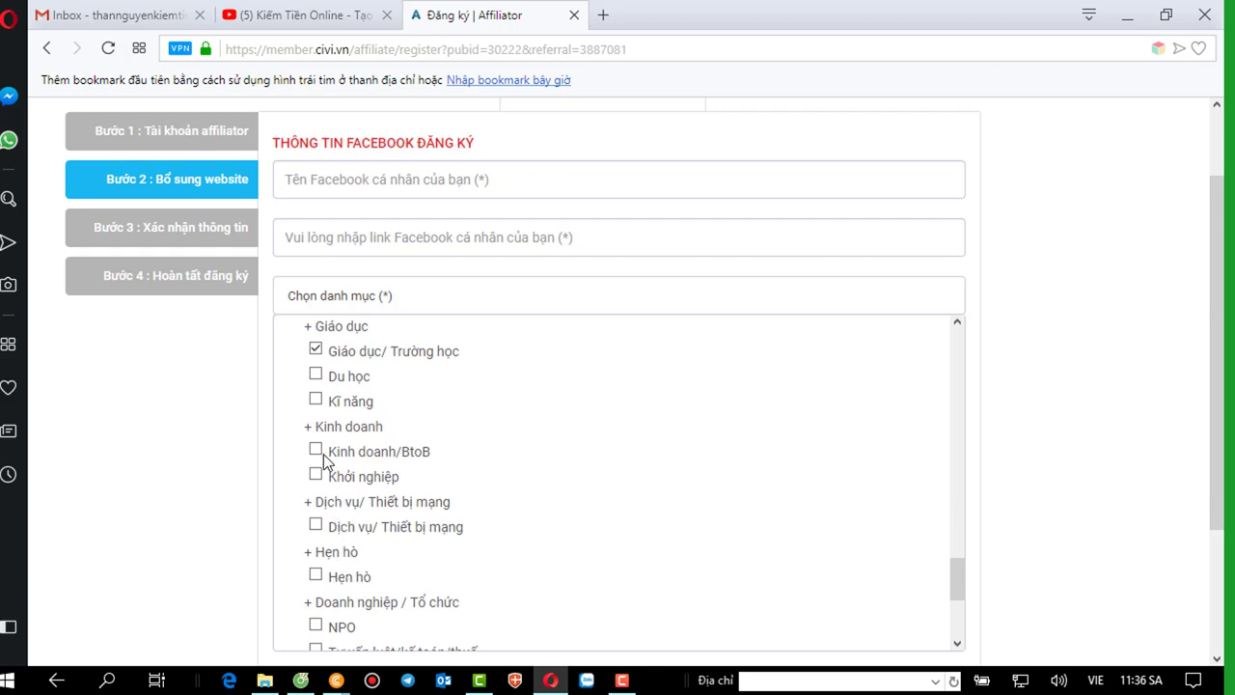
scroll(590, 471, "down", 3)
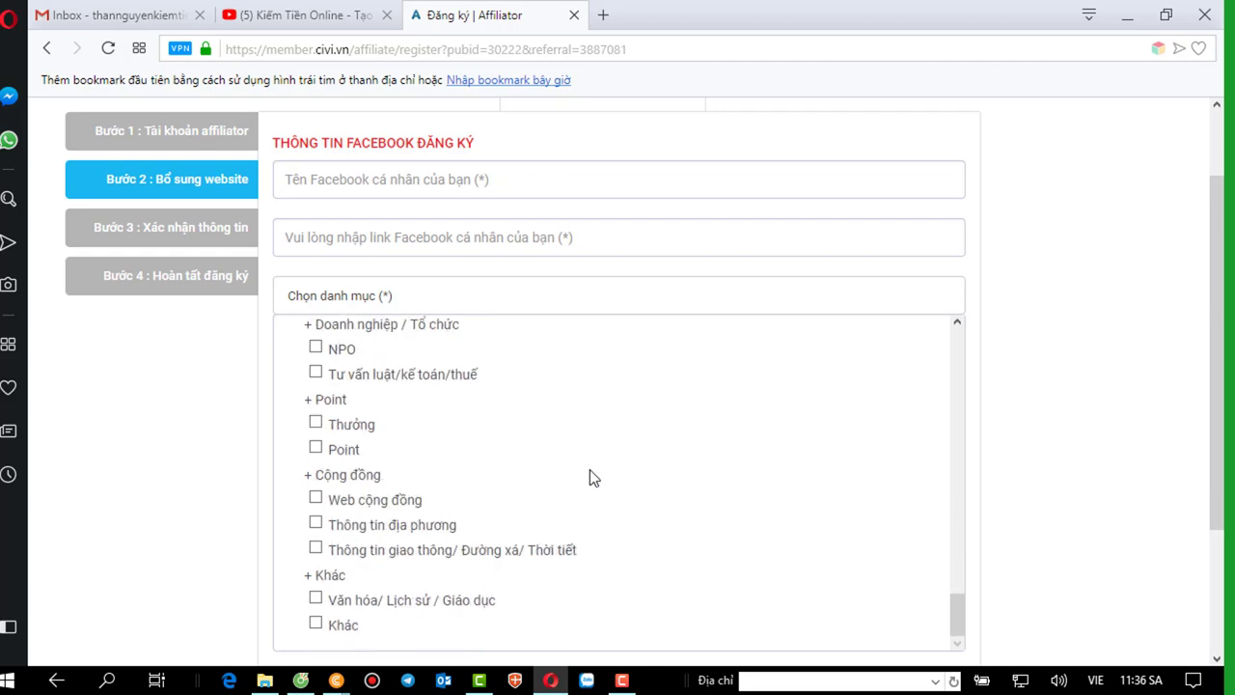
scroll(590, 470, "up", 1)
scroll(590, 471, "down", 1)
scroll(590, 469, "up", 3)
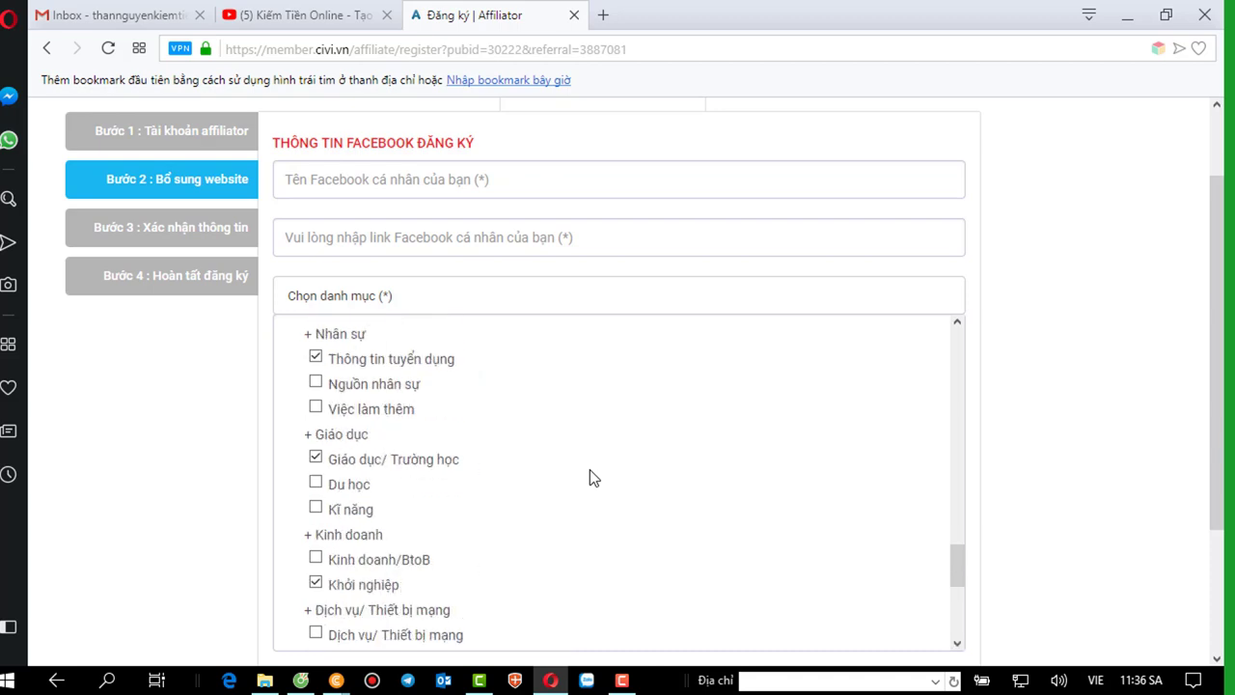
scroll(589, 469, "up", 3)
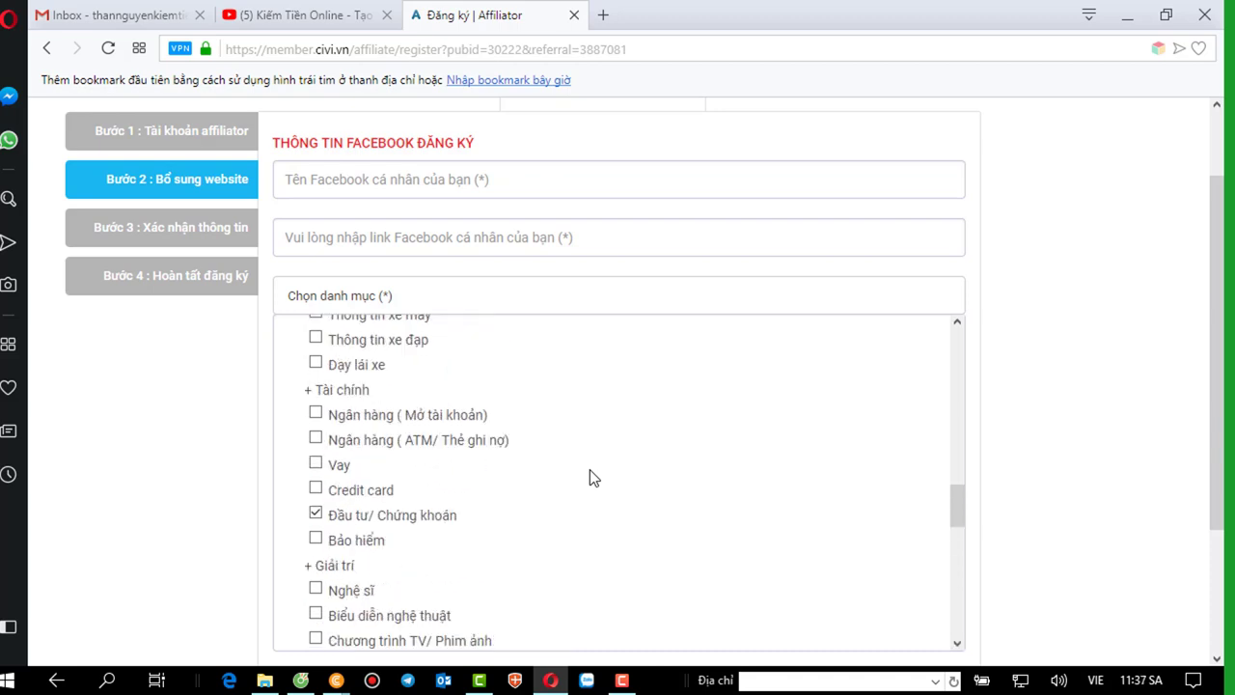
scroll(589, 469, "up", 3)
scroll(589, 469, "up", 3)
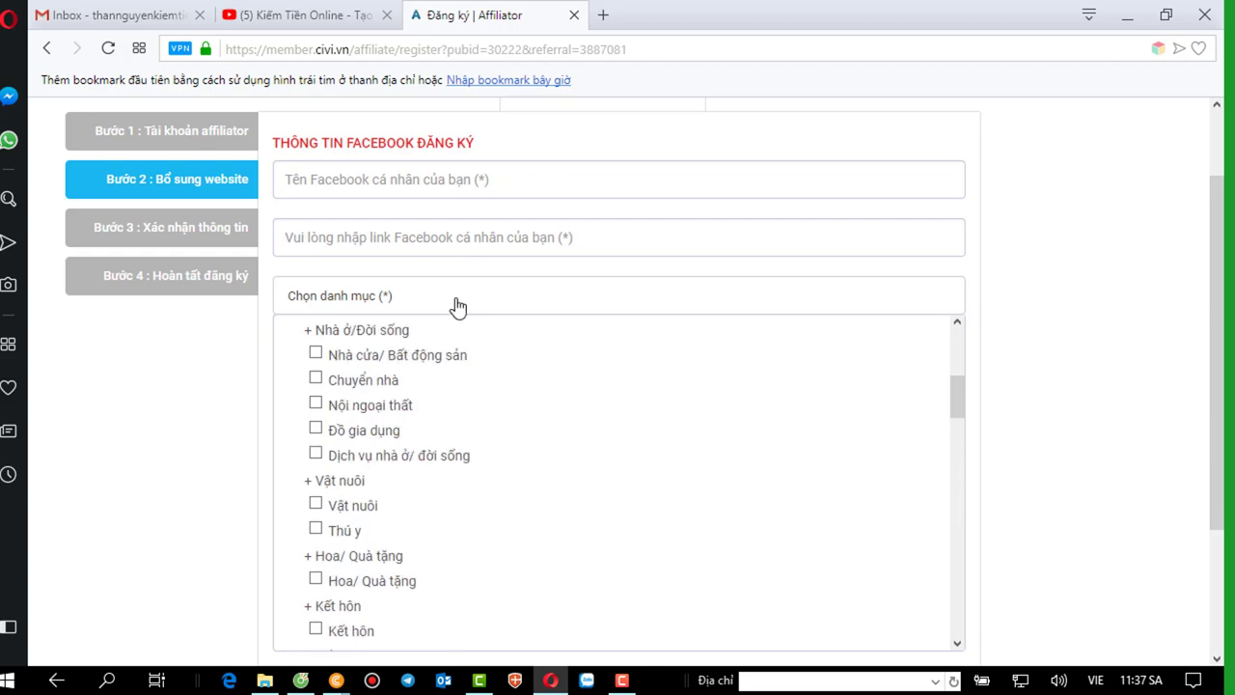
left_click(398, 188)
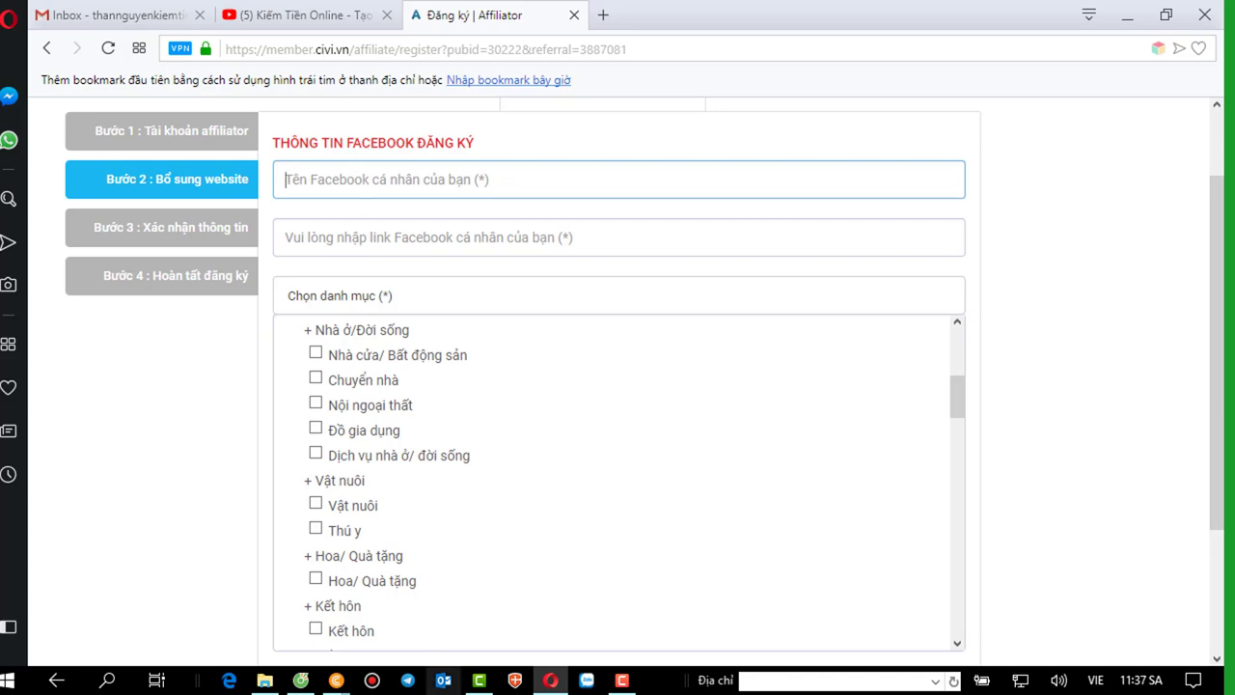
left_click(301, 680)
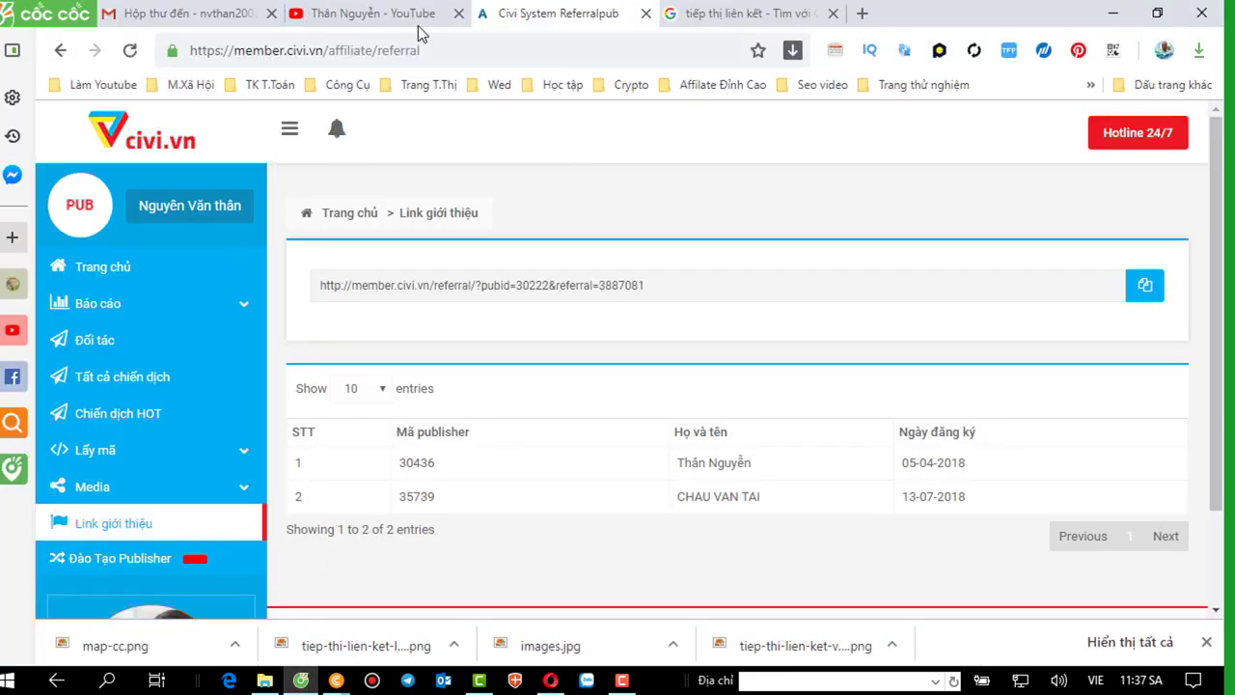
Load Facebook from the M.Xã Hội bookmarks in a new tab and switch to the other saved account.
left_click(864, 15)
left_click(205, 84)
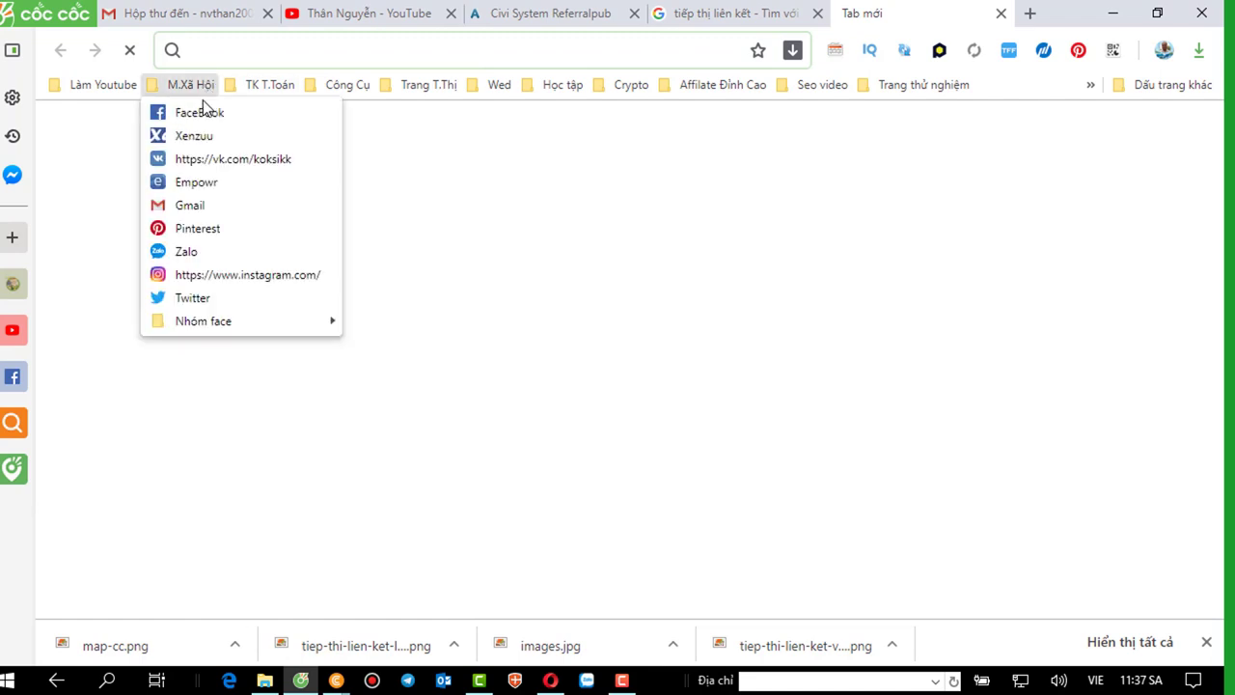
left_click(196, 116)
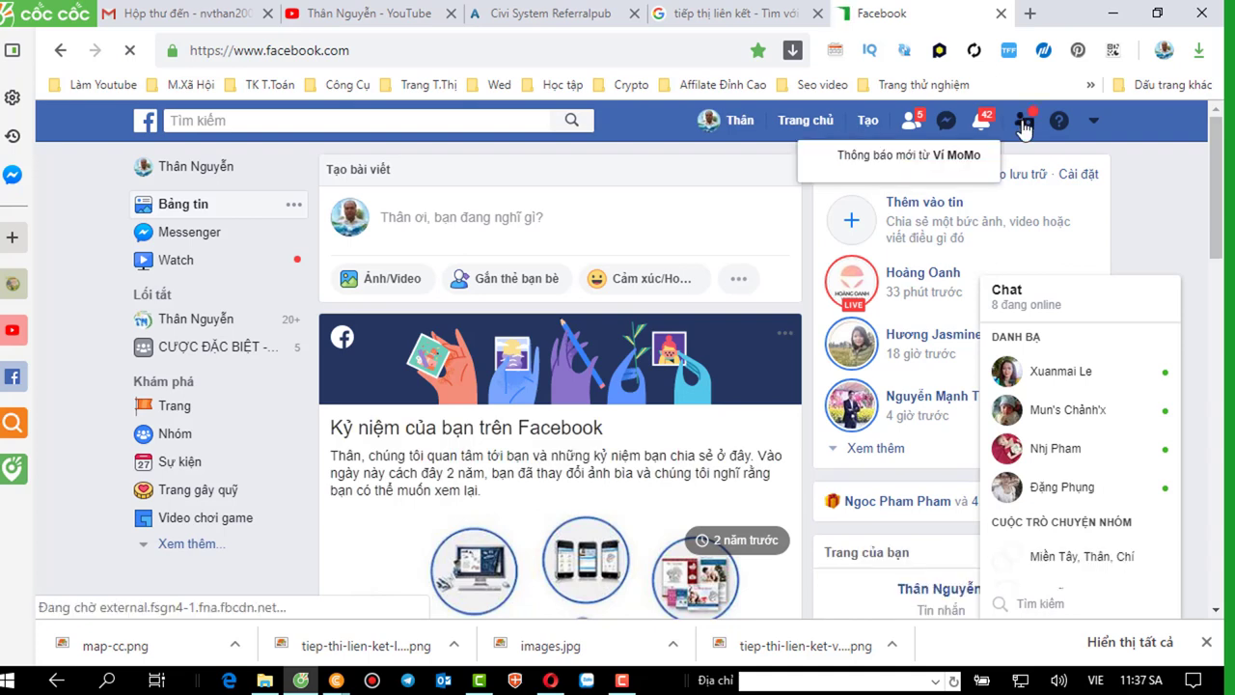
left_click(1028, 121)
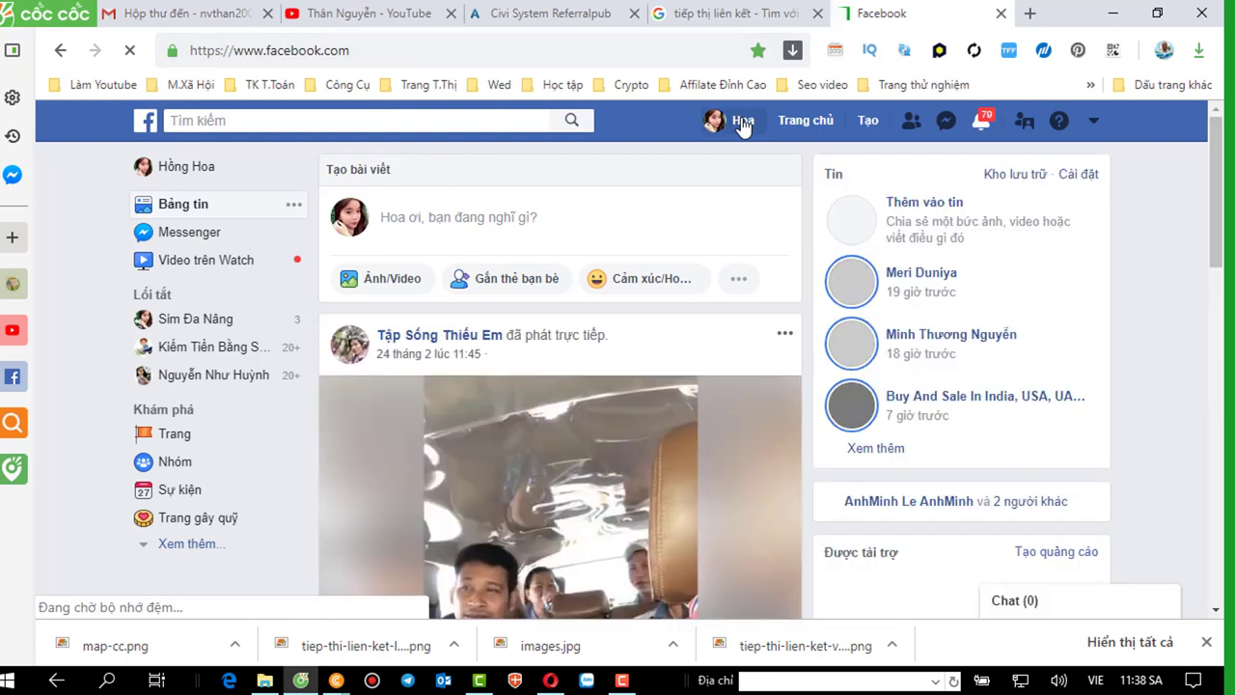
Copy the account's Facebook profile URL and return to the Civi.vn form in Opera.
left_click(742, 123)
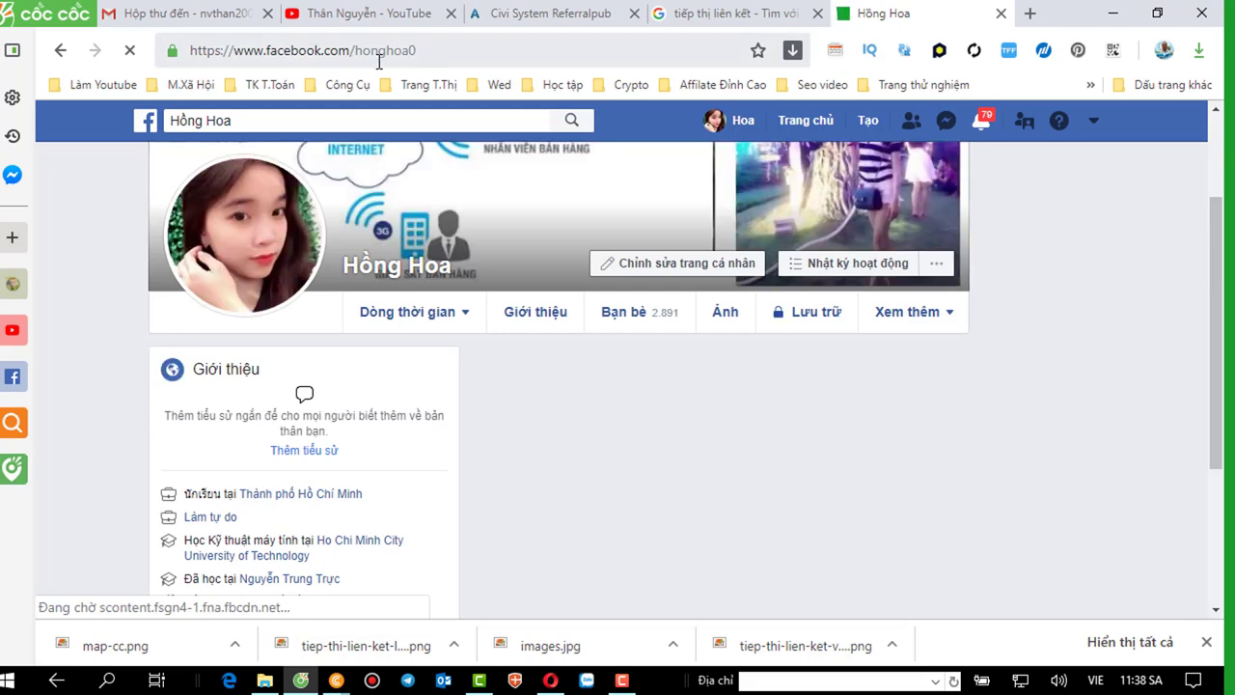
left_click(355, 56)
right_click(354, 58)
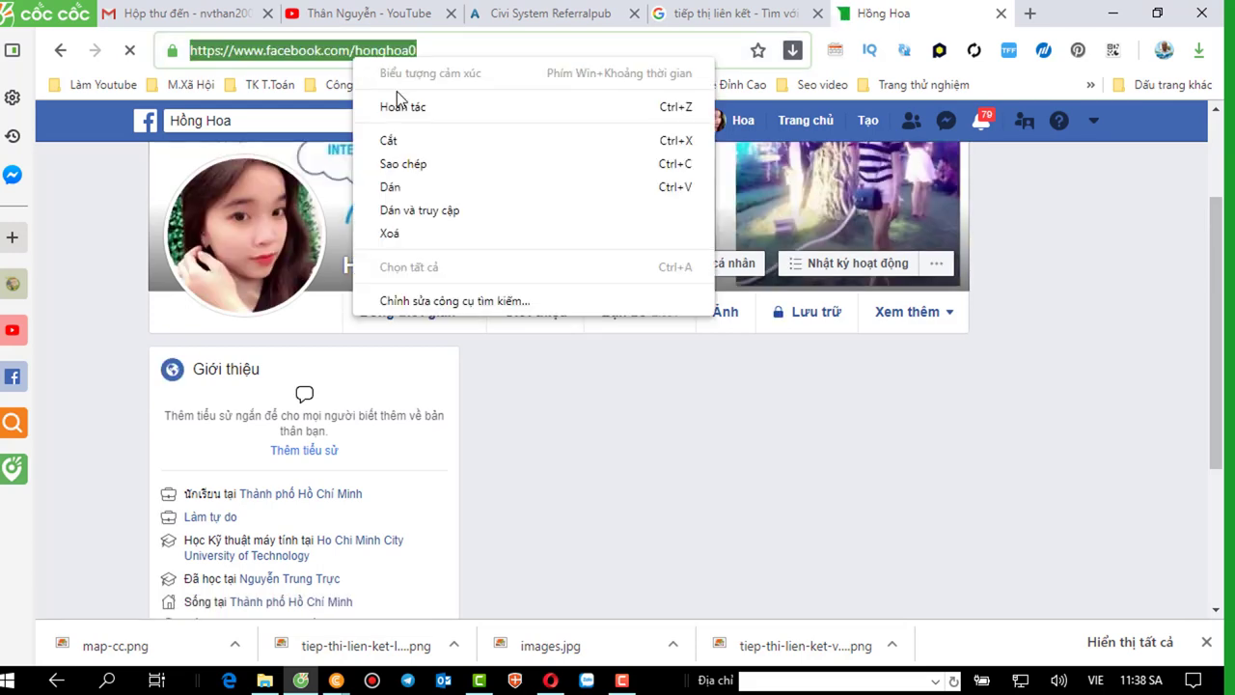
left_click(394, 163)
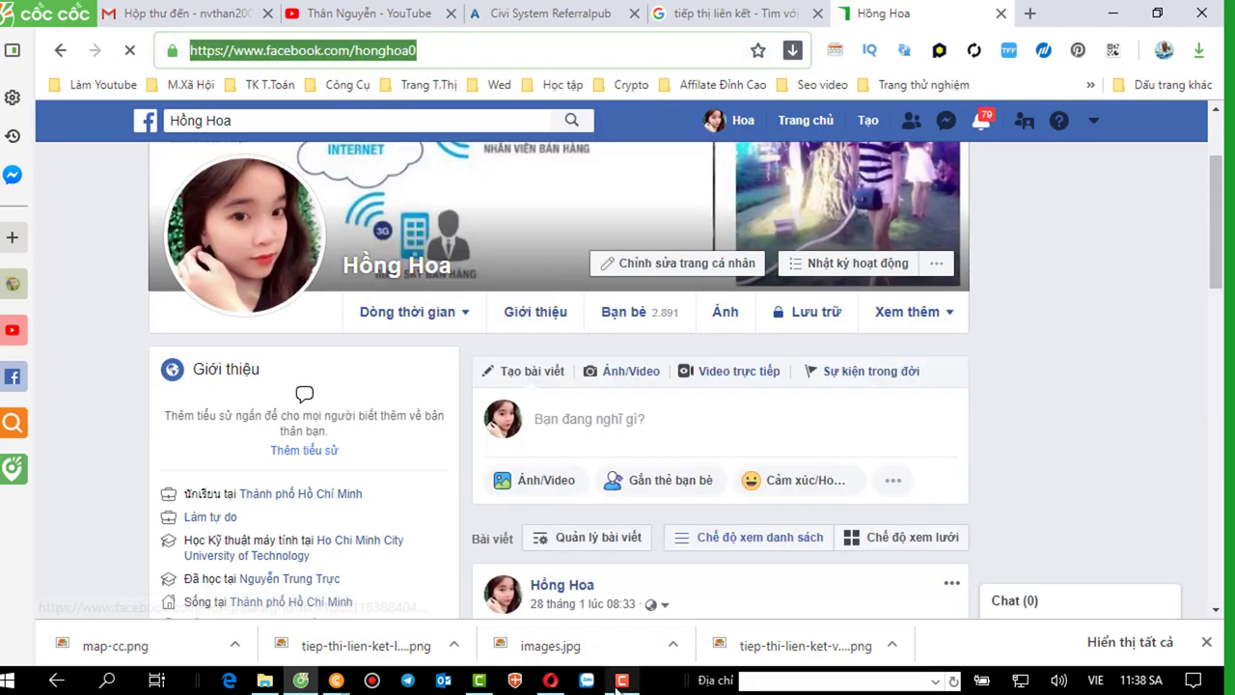
left_click(618, 681)
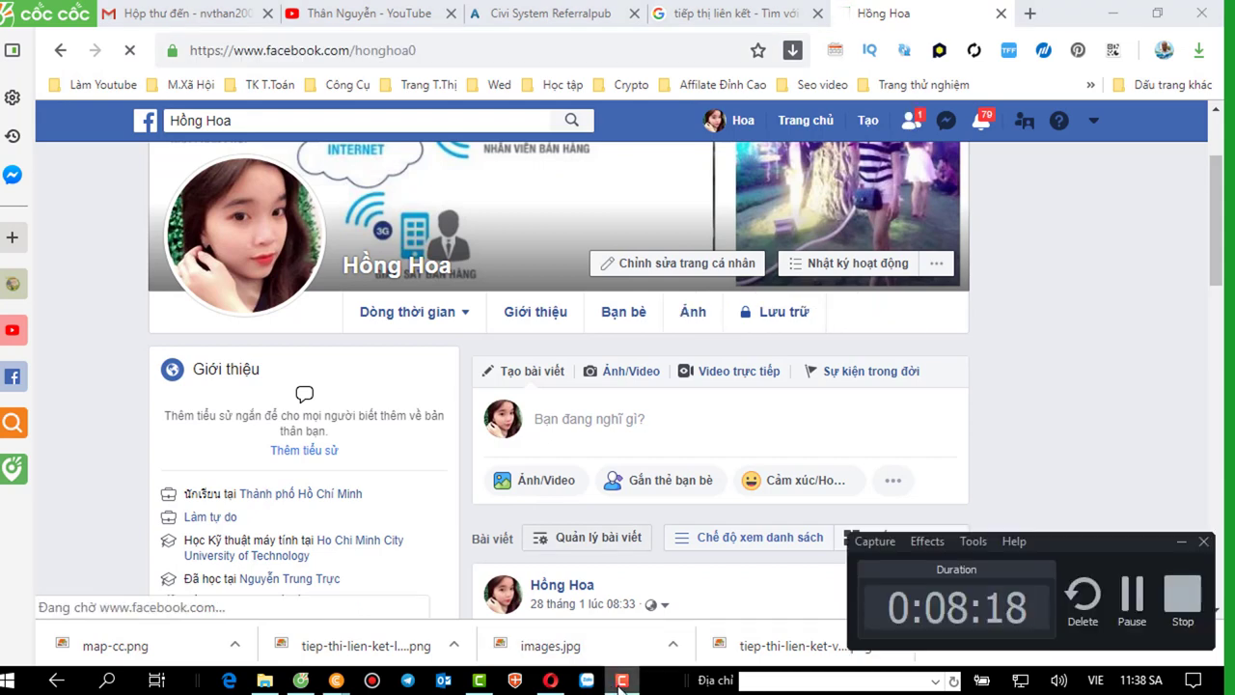
left_click(1182, 540)
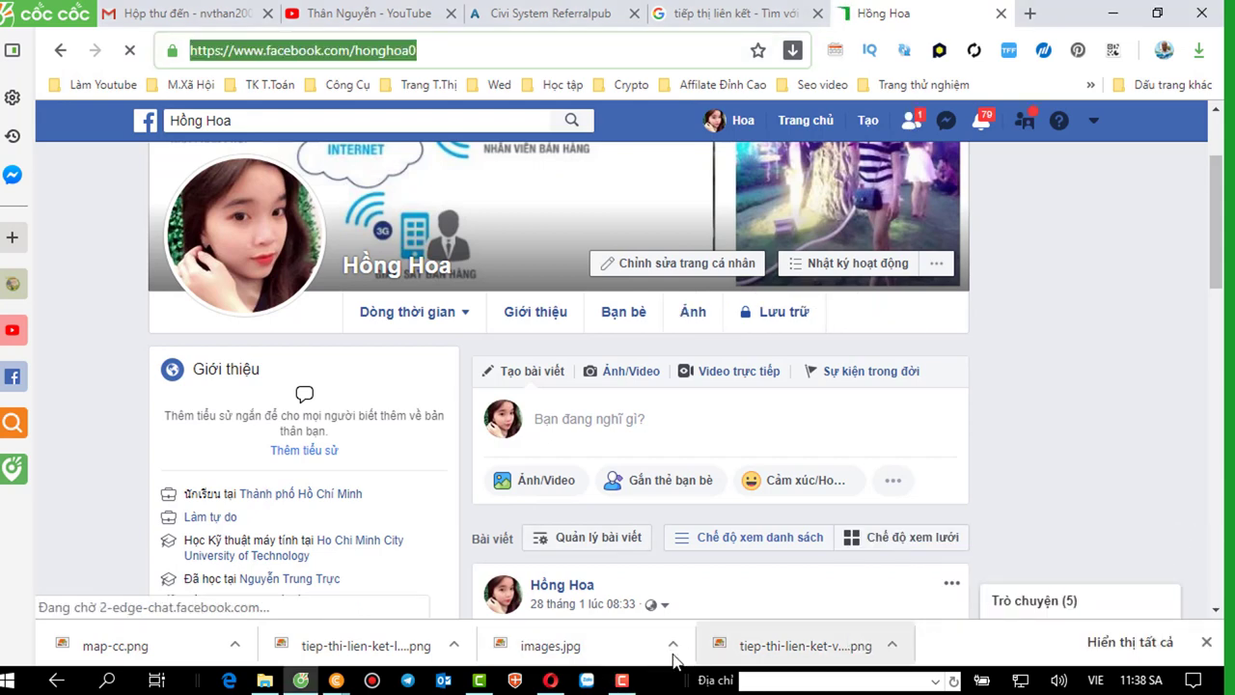
left_click(550, 680)
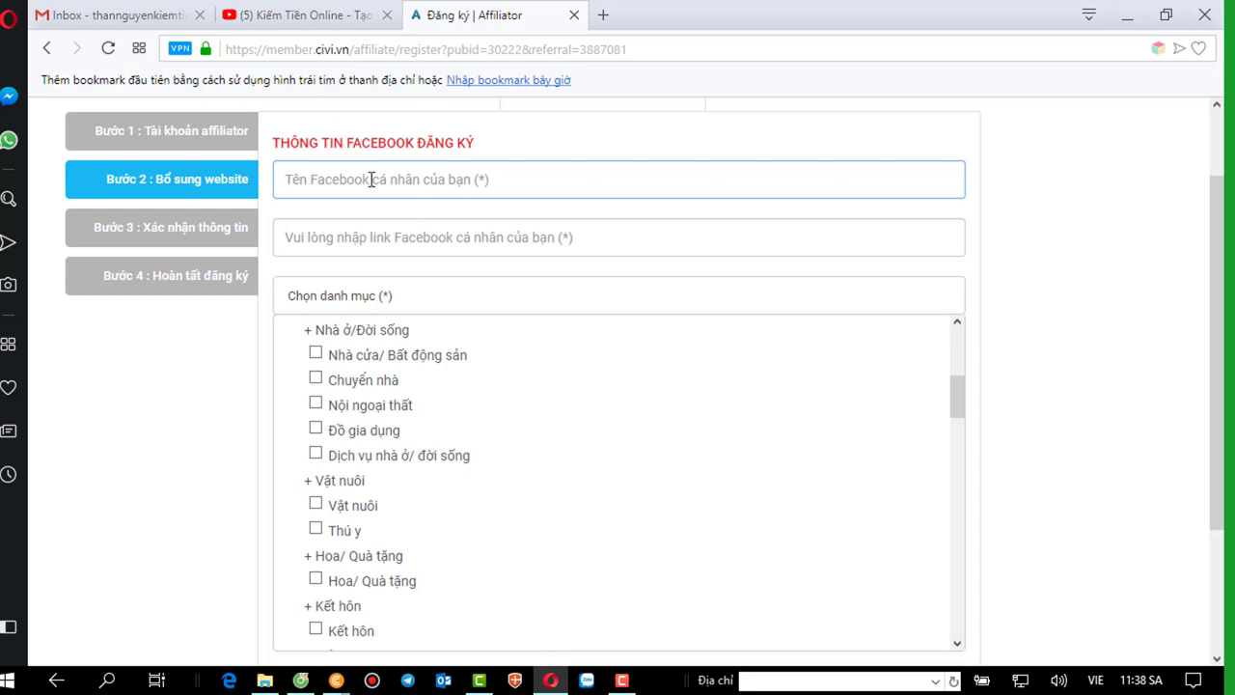
Paste the copied profile URL into the link field and begin typing the Facebook name.
left_click(329, 235)
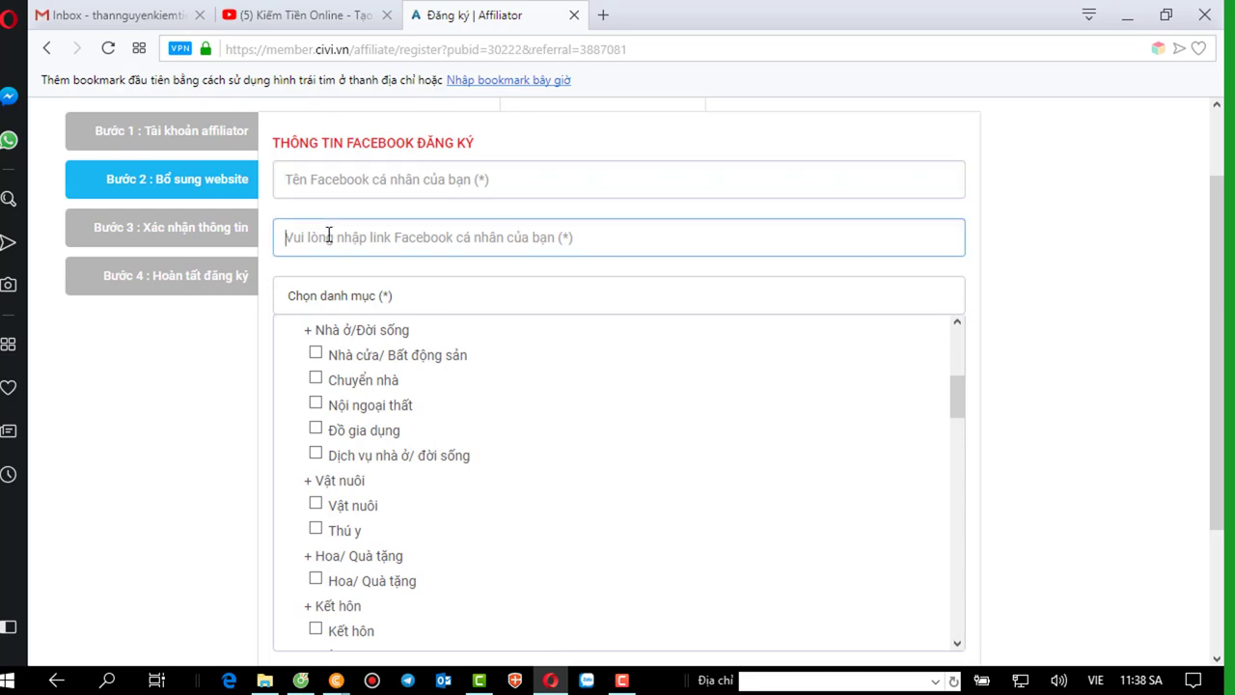
right_click(329, 236)
left_click(367, 372)
left_click(348, 181)
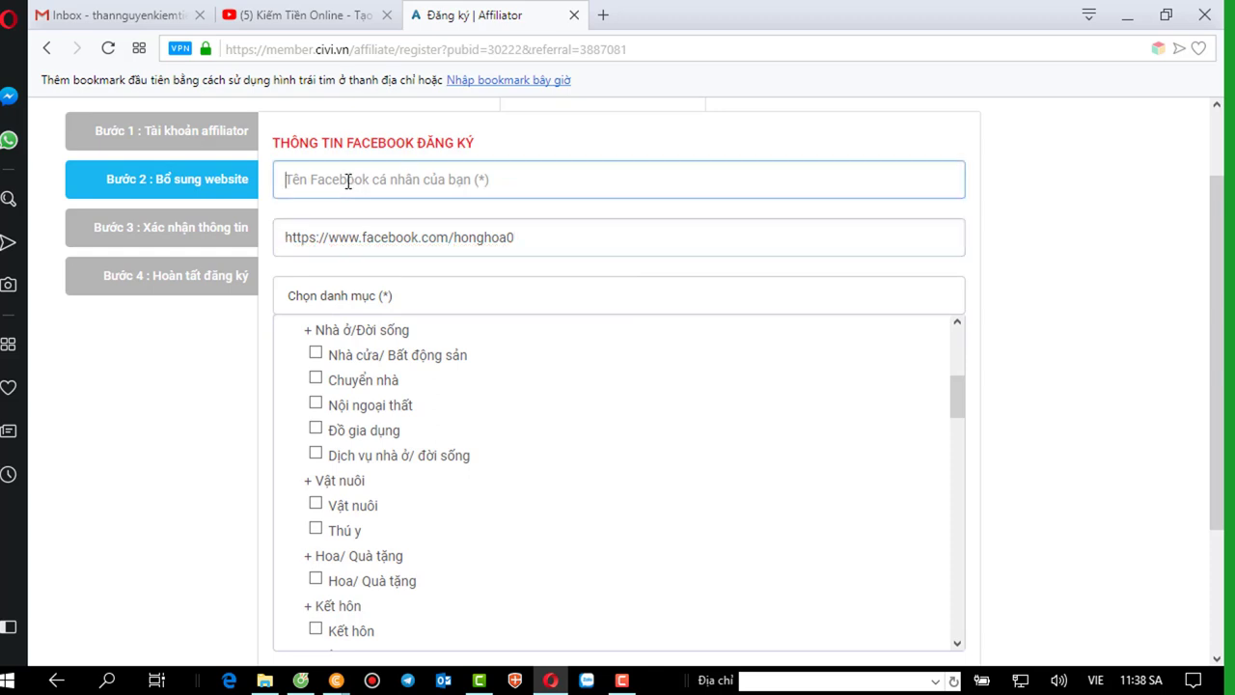
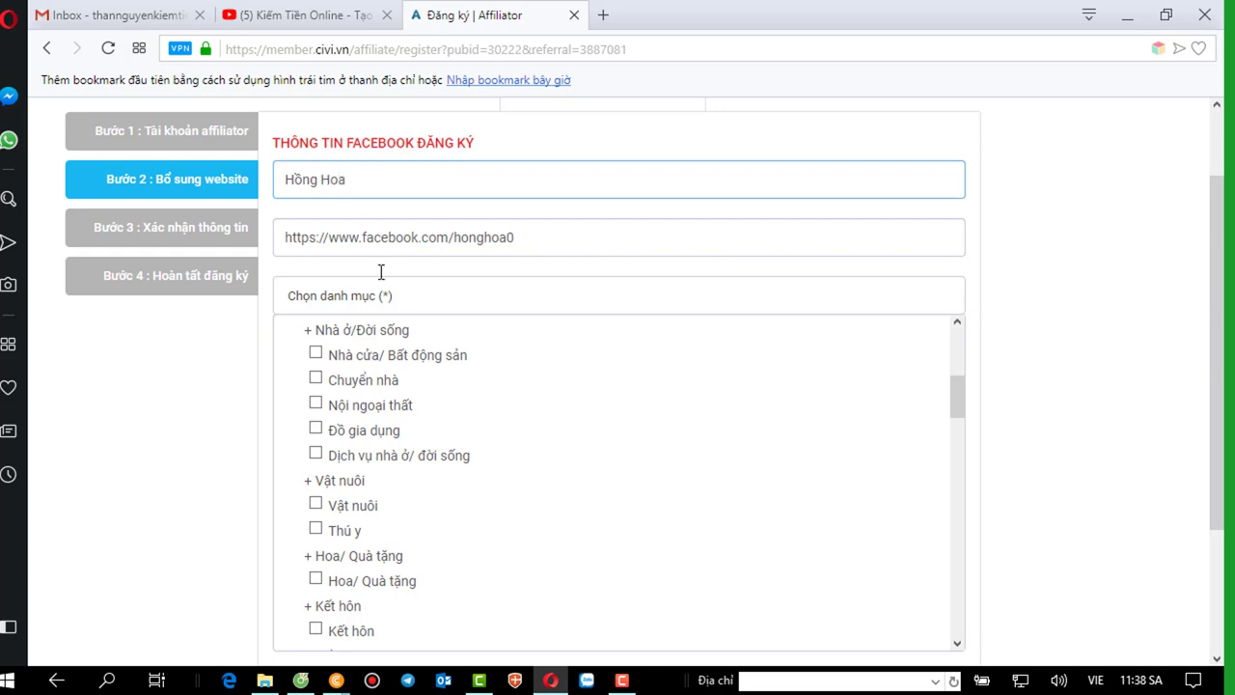
Tick PC/Điện thoại/Phụ kiện as the fifth category and dismiss the 'tối đa 5 danh mục' alert.
scroll(421, 333, "down", 4)
scroll(488, 296, "up", 1)
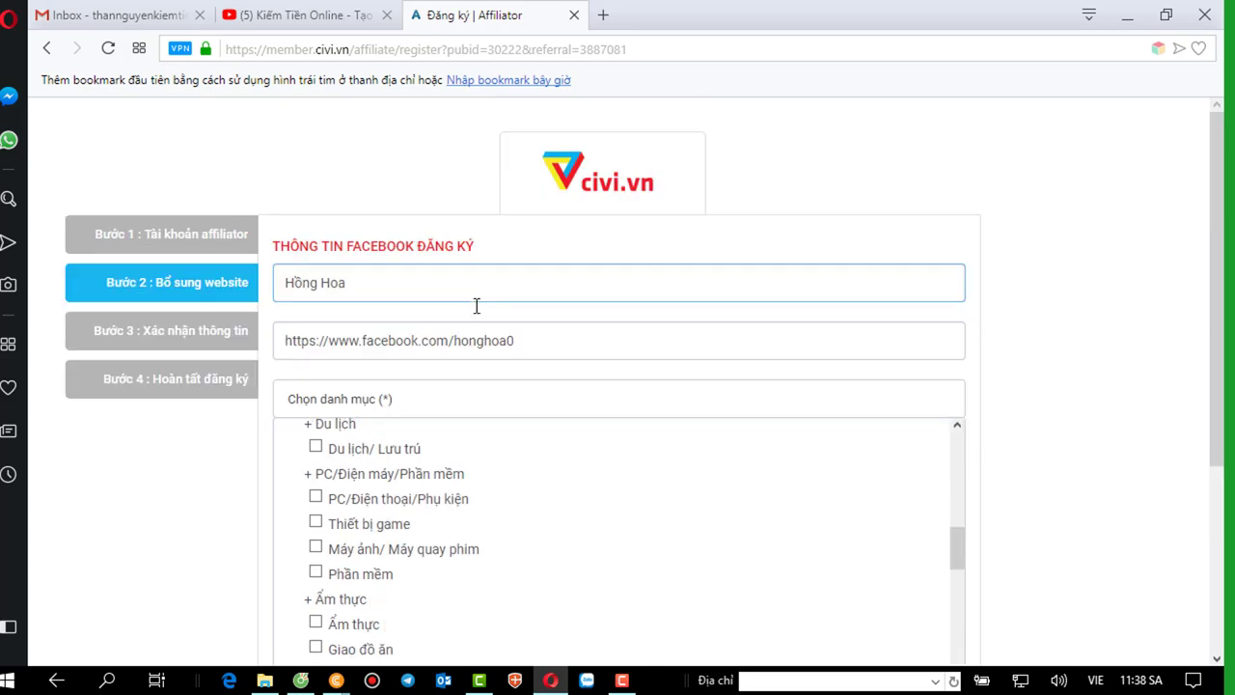
scroll(460, 325, "down", 1)
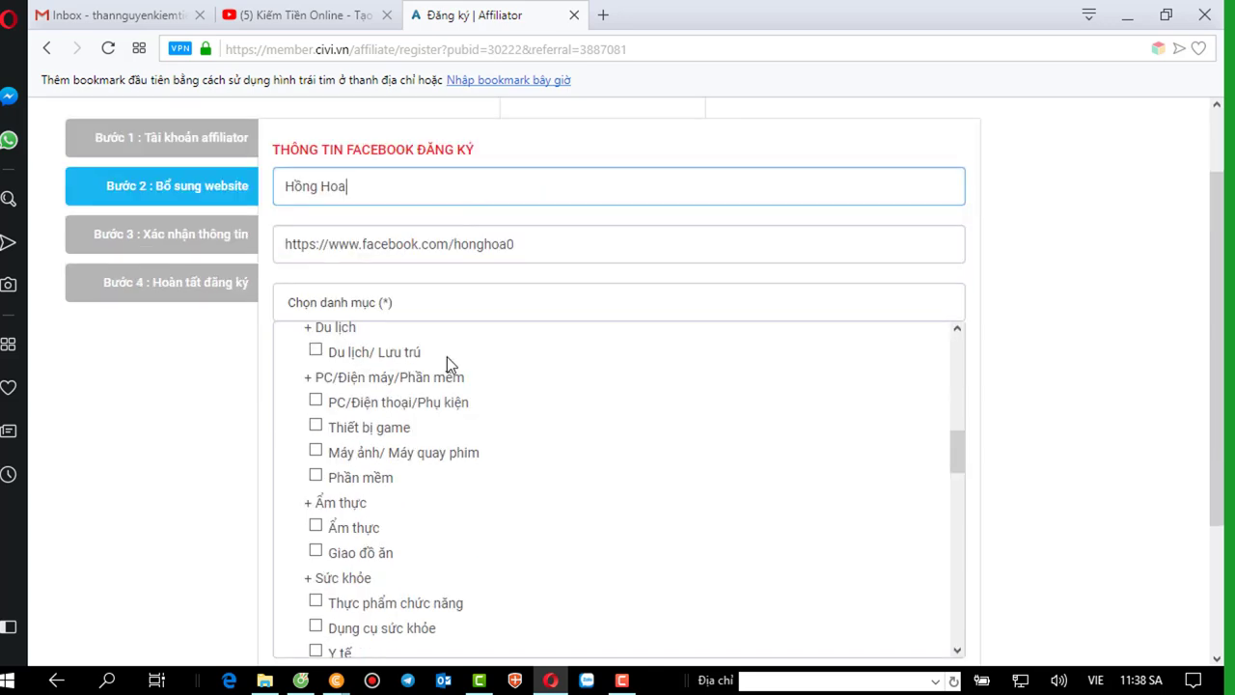
left_click(316, 400)
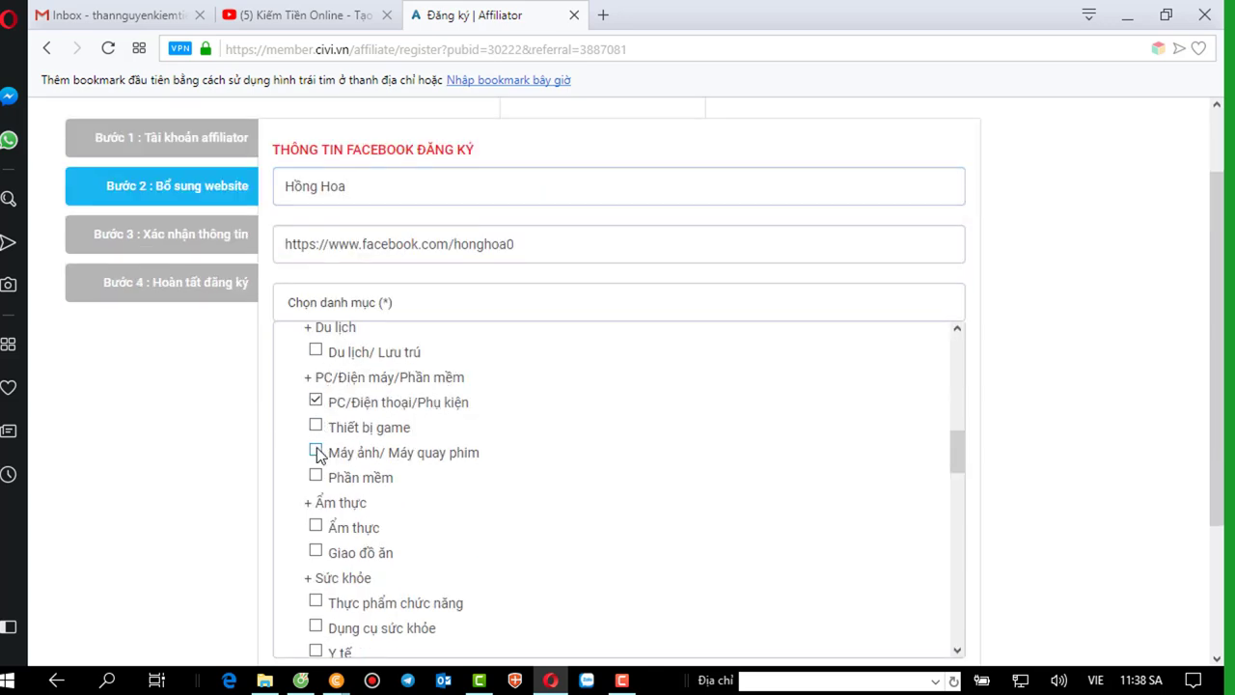
left_click(315, 451)
left_click(316, 474)
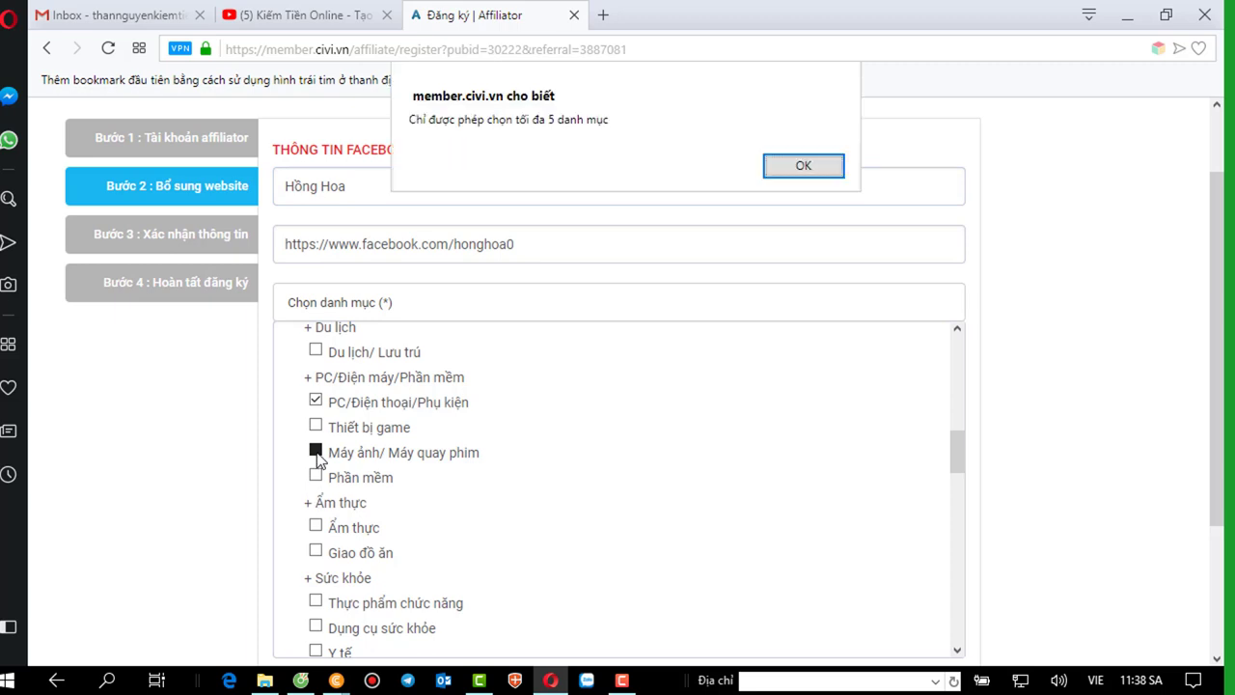
left_click(822, 168)
Scroll down to bring the Mô tả dịch vụ description field into view.
scroll(617, 385, "down", 5)
scroll(647, 405, "down", 10)
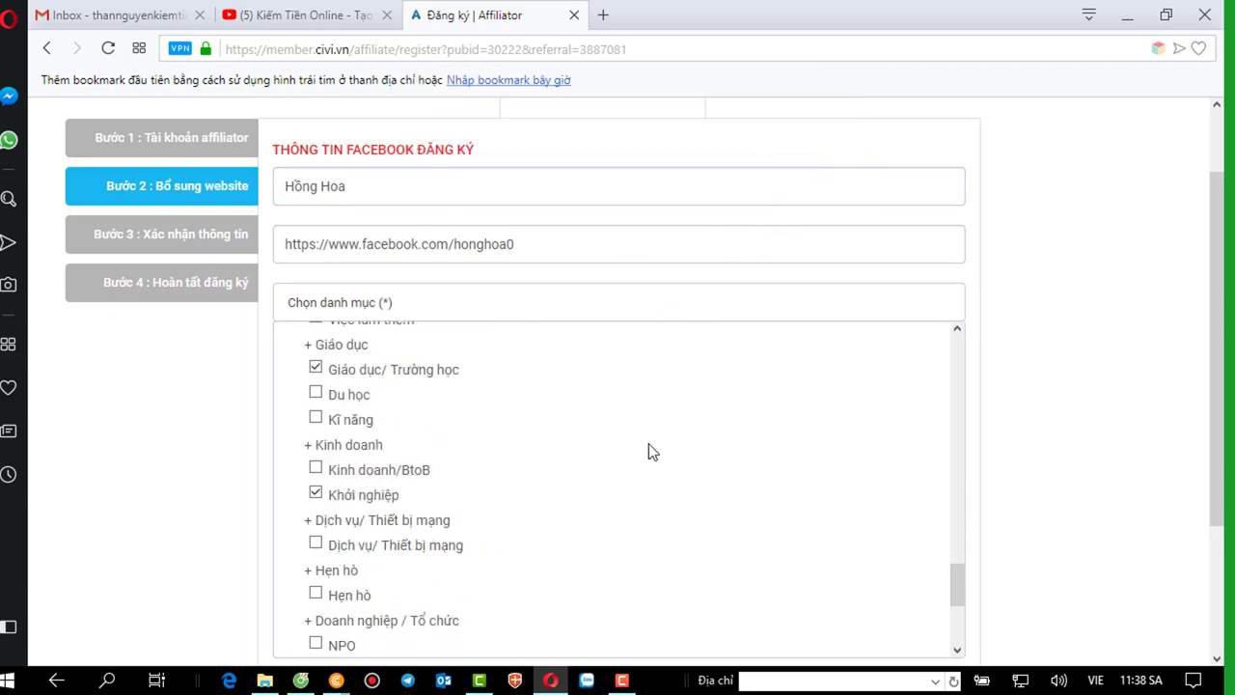
scroll(714, 462, "down", 2)
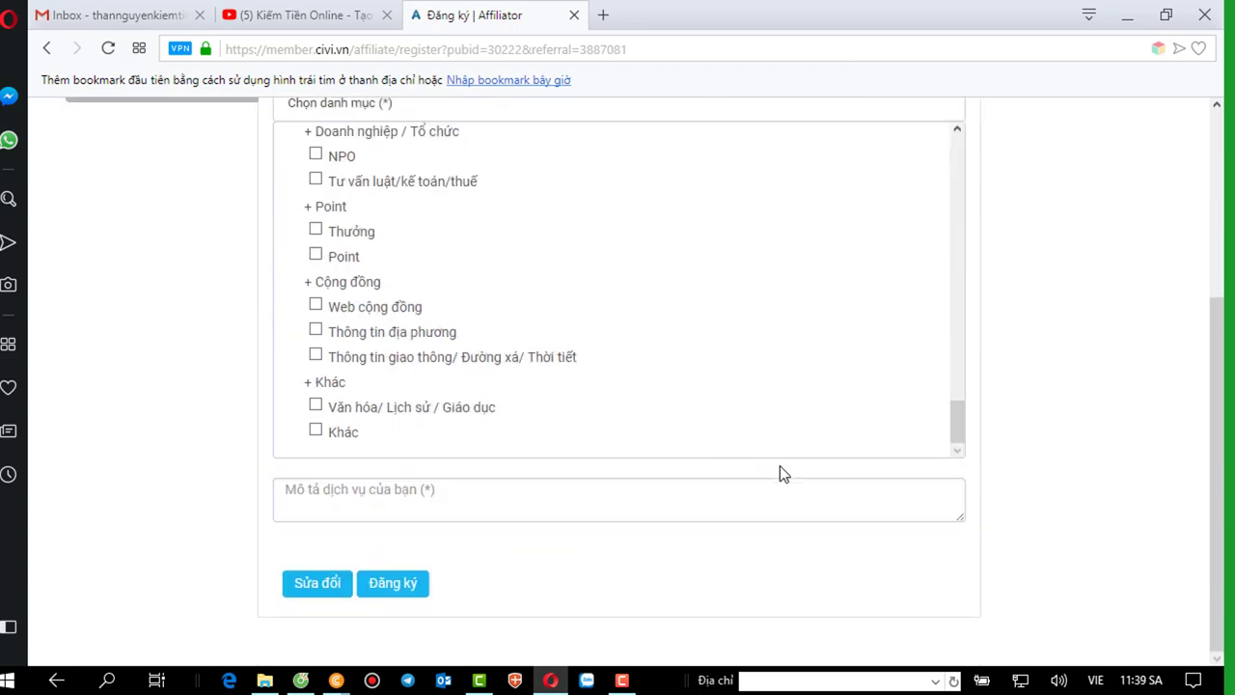